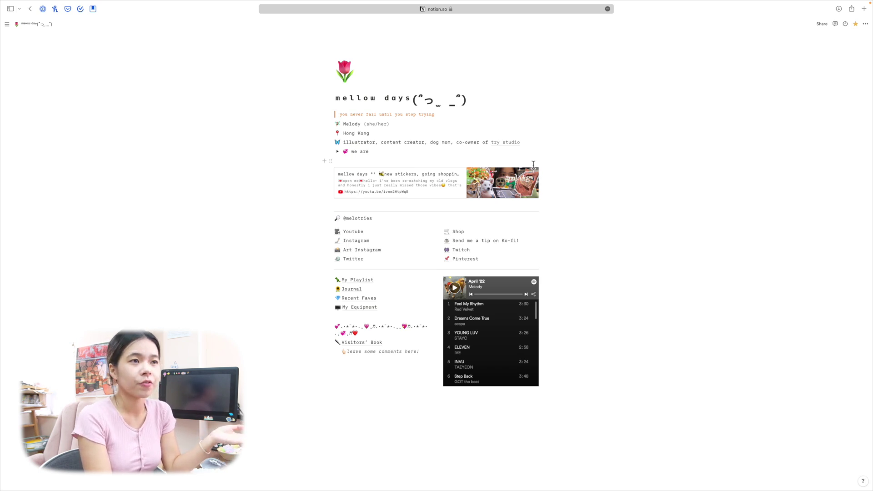
Examine the available style and layout options for the mellow days page.
{"action": "left_click", "coordinate": [865, 24]}
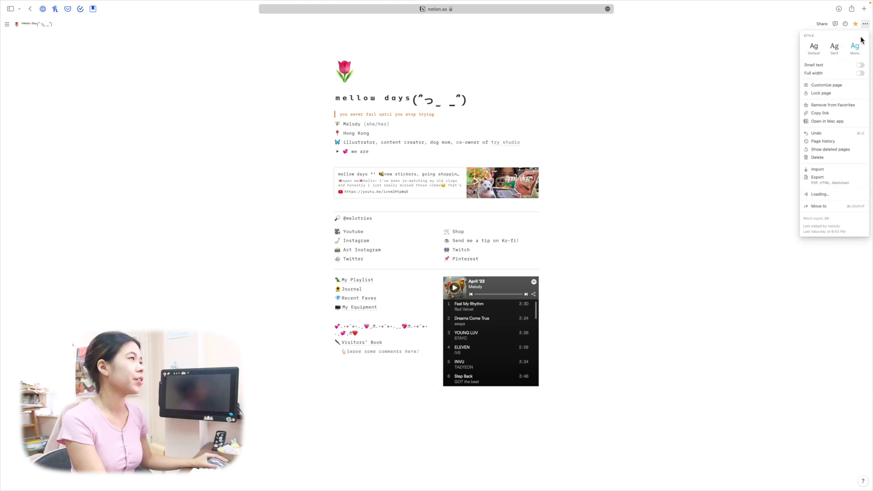
{"action": "left_click", "coordinate": [868, 25]}
{"action": "left_click", "coordinate": [866, 24]}
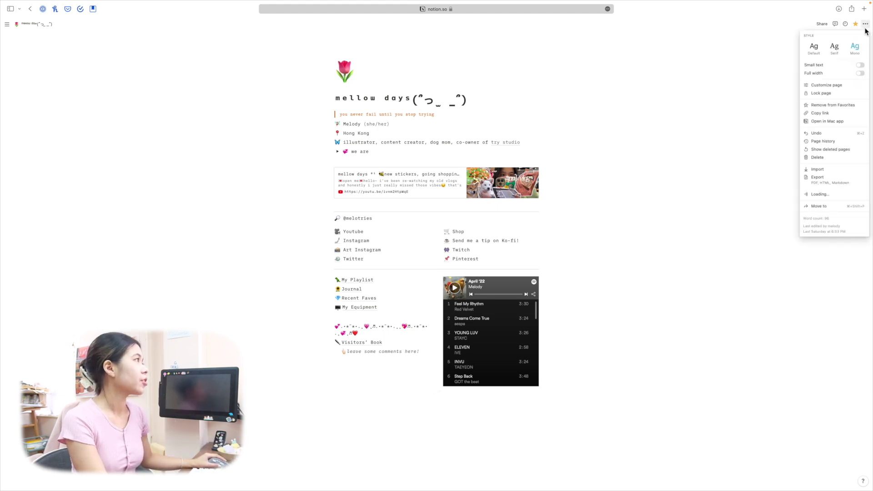
{"action": "left_click", "coordinate": [717, 93]}
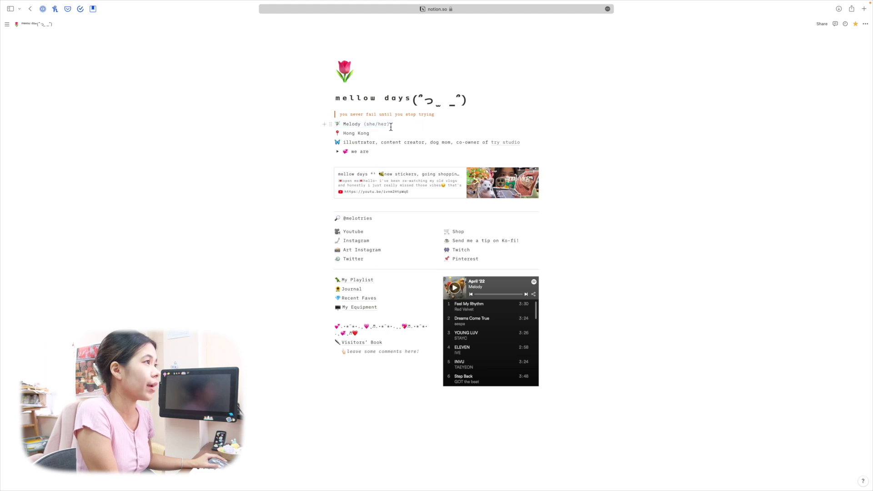
Follow the try studio link, look through the shop's featured products, and return to the mellow days page.
{"action": "mouse_move", "coordinate": [506, 148]}
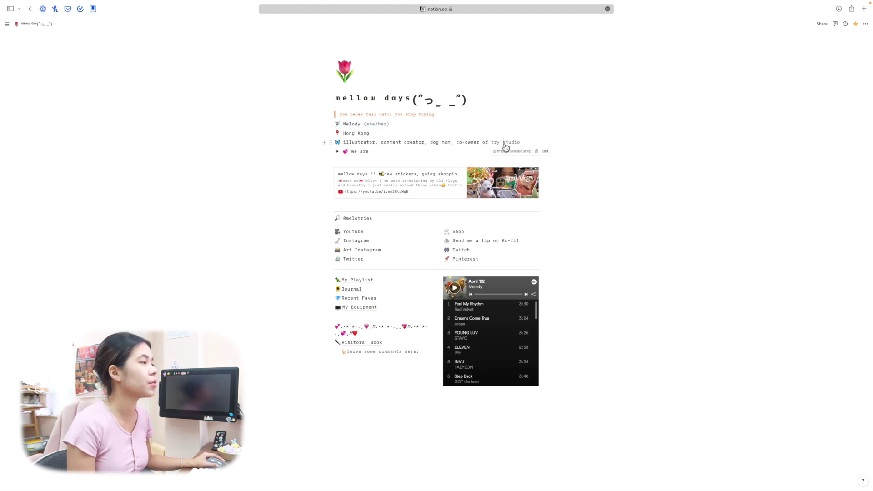
{"action": "left_click", "coordinate": [505, 148]}
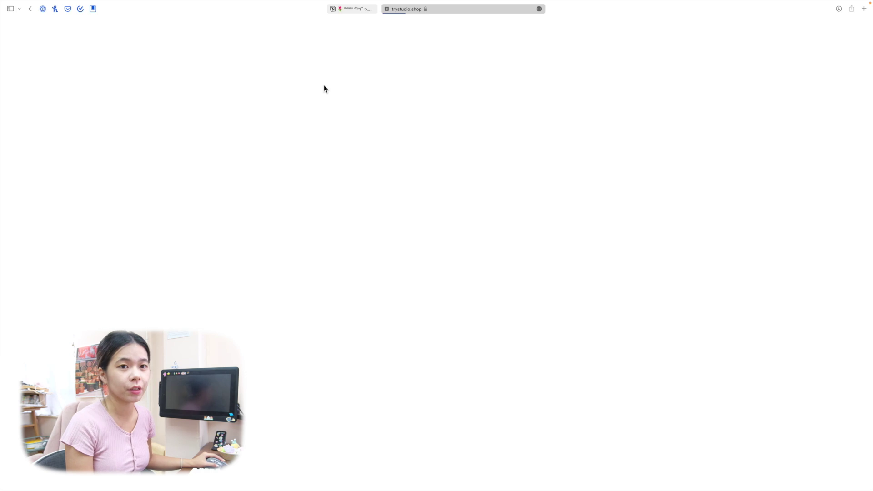
{"action": "scroll", "coordinate": [512, 234], "scroll_direction": "down", "scroll_amount": 5}
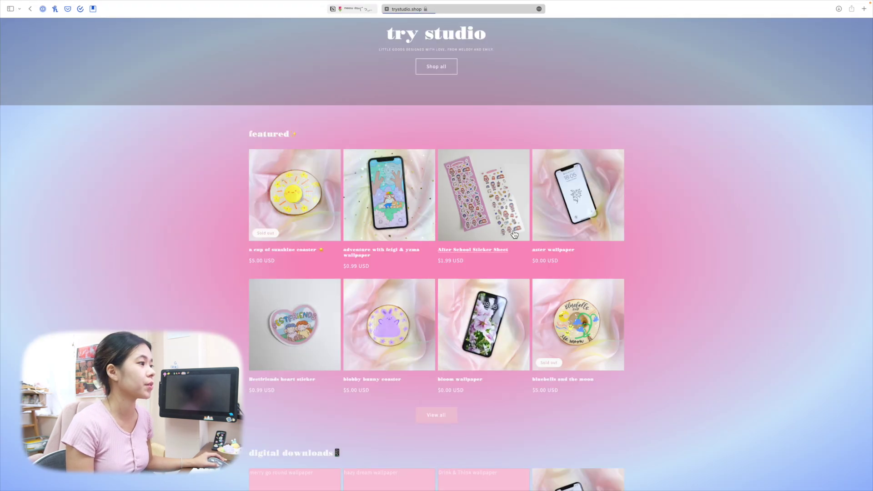
{"action": "scroll", "coordinate": [514, 234], "scroll_direction": "up", "scroll_amount": 10}
{"action": "left_click", "coordinate": [386, 8]}
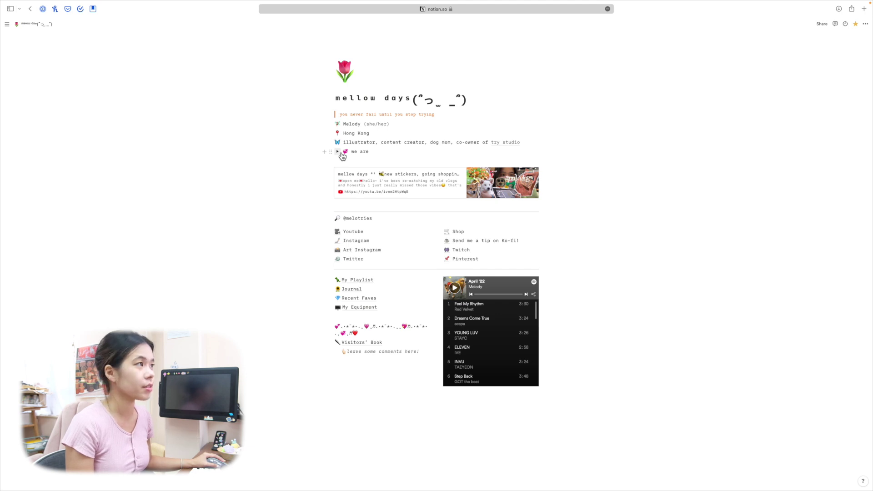
Expand the "we are" toggle to review its member introductions, and collapse it again.
{"action": "left_click", "coordinate": [339, 153]}
{"action": "left_click_drag", "start_coordinate": [344, 164], "coordinate": [493, 228]}
{"action": "left_click", "coordinate": [474, 218]}
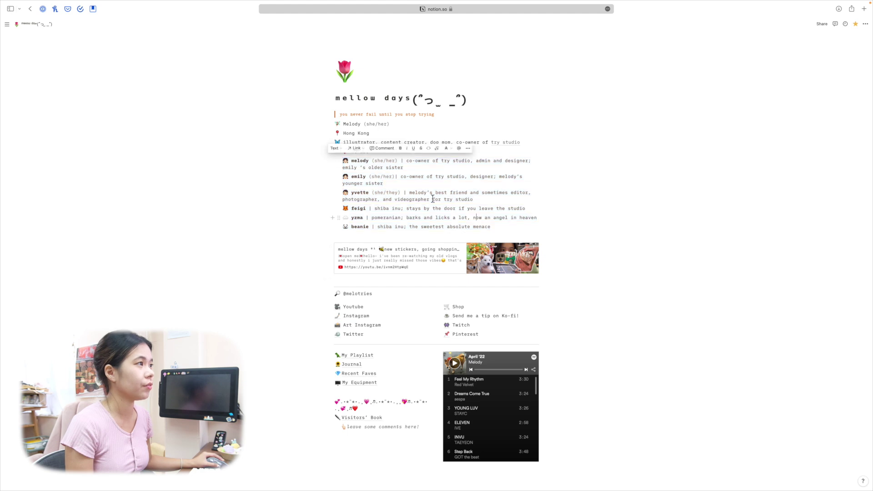
{"action": "left_click", "coordinate": [339, 153]}
{"action": "scroll", "coordinate": [360, 205], "scroll_direction": "down", "scroll_amount": 1}
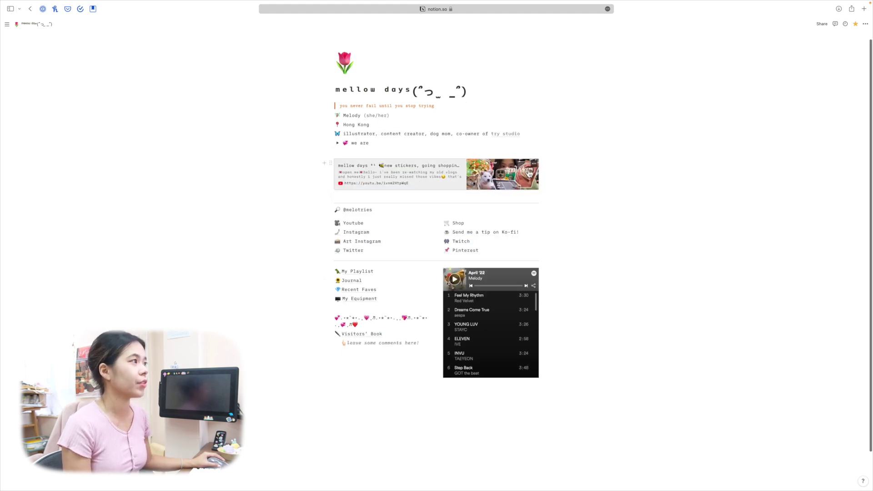
{"action": "left_click", "coordinate": [596, 146]}
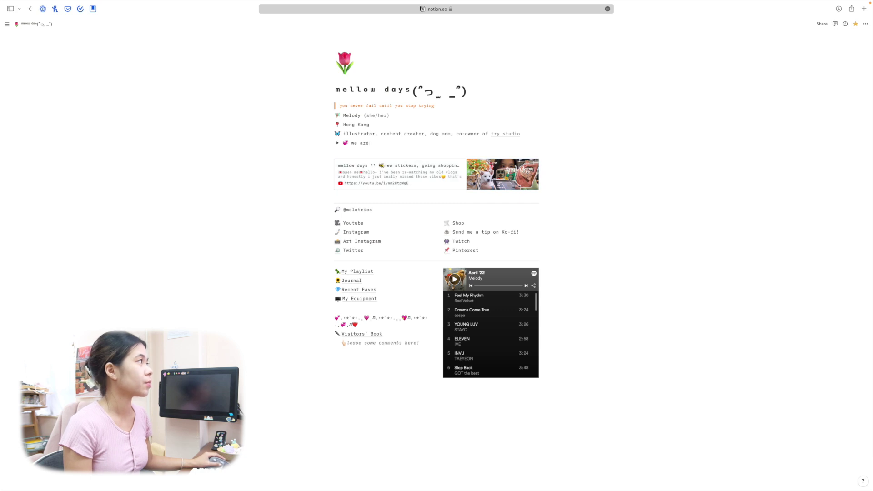
Open YouTube in a new tab and copy the link of the Molang collaboration video.
{"action": "left_click", "coordinate": [864, 9]}
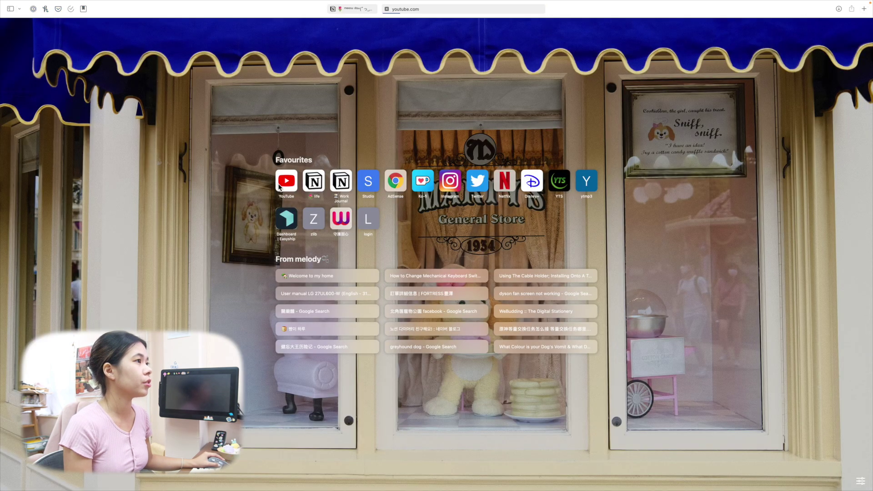
{"action": "left_click", "coordinate": [286, 182]}
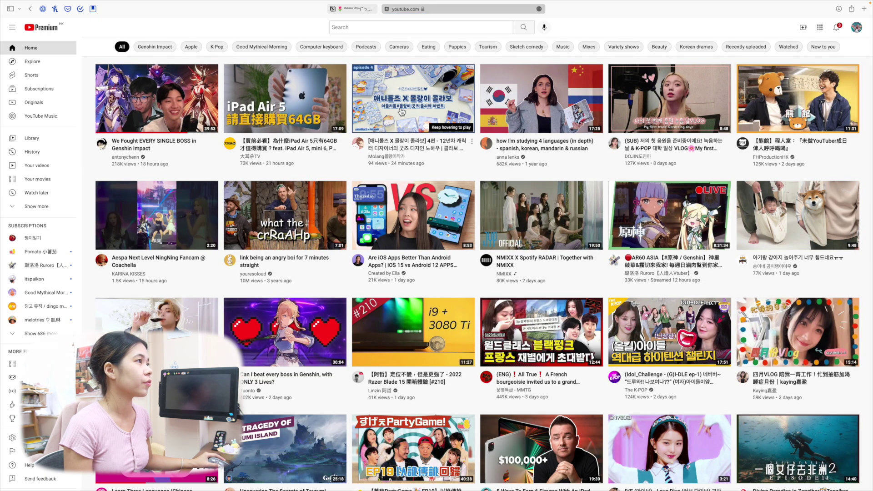
{"action": "right_click", "coordinate": [399, 108]}
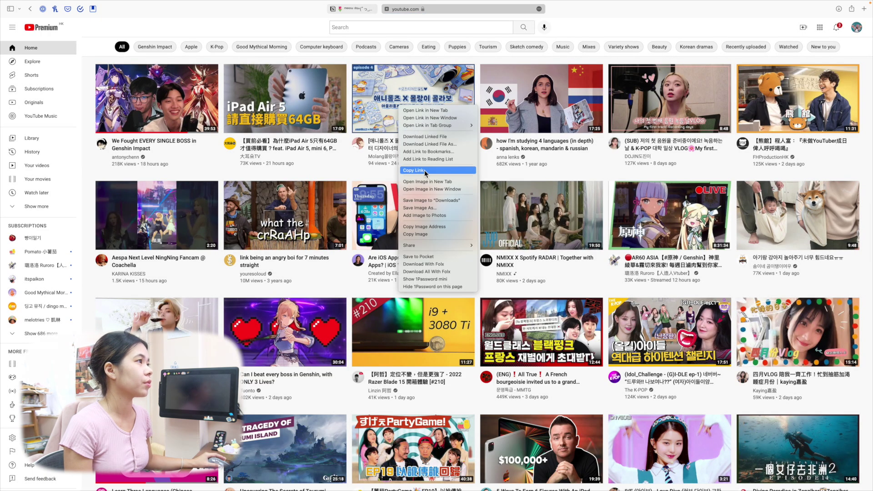
{"action": "left_click", "coordinate": [400, 61]}
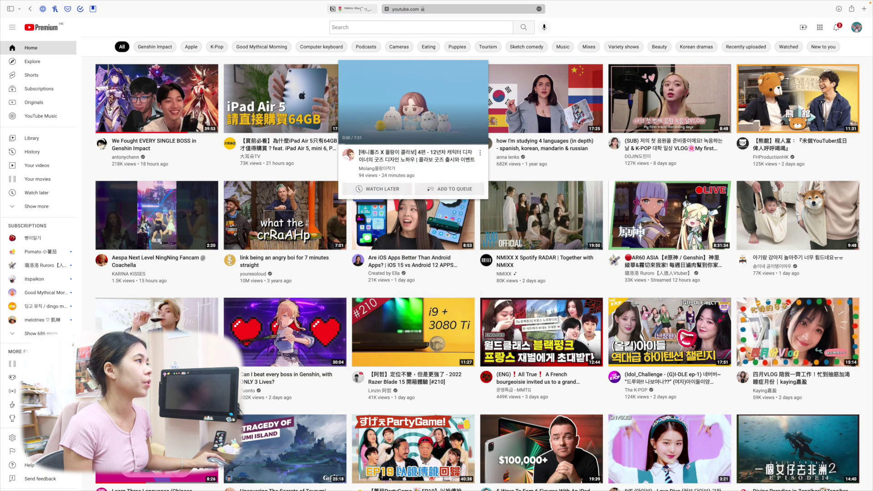
Back on the mellow days page, embed the copied YouTube video below the existing video bookmark and start playing it.
{"action": "left_click", "coordinate": [352, 9]}
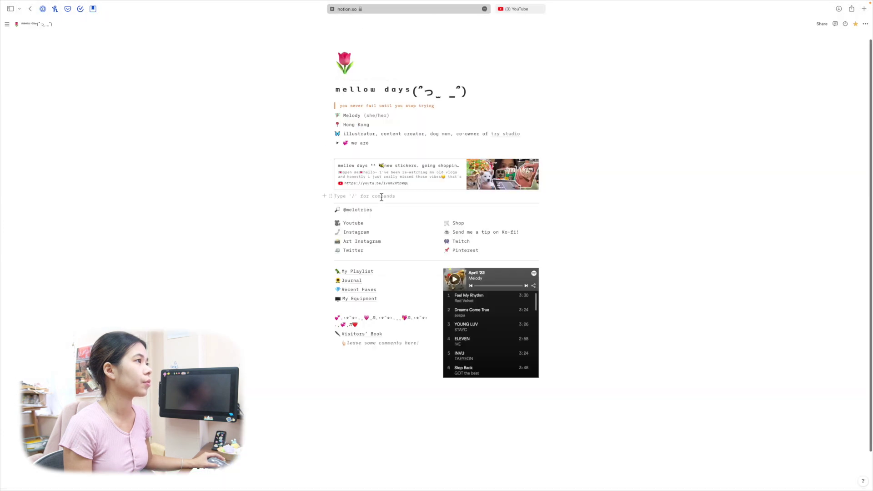
{"action": "type", "text": "https://www.youtube.com/watch?v=7_k3g8TM7GU"}
{"action": "left_click", "coordinate": [484, 214]}
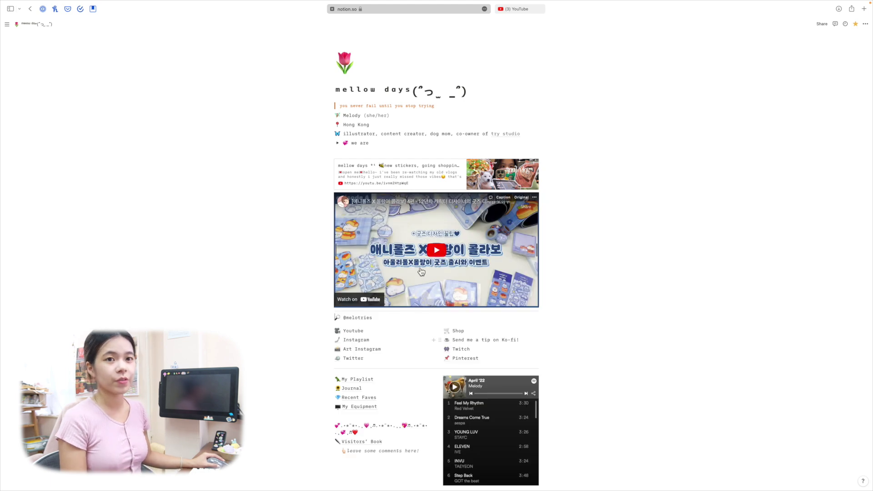
{"action": "left_click", "coordinate": [421, 271]}
Add a line below the "we are" toggle and turn the same copied YouTube link into a bookmark.
{"action": "left_click", "coordinate": [501, 148]}
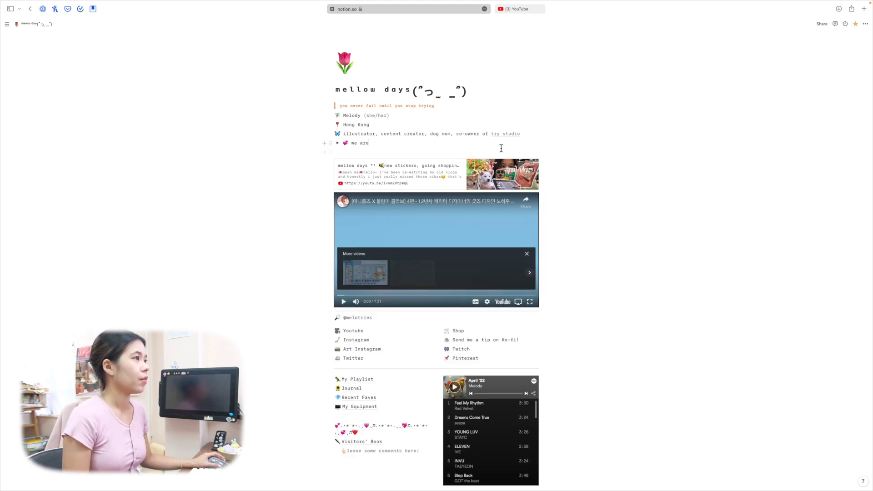
{"action": "key", "text": "Return"}
{"action": "type", "text": "https://www.youtube.com/watch?v=7_k3g8TM7GU"}
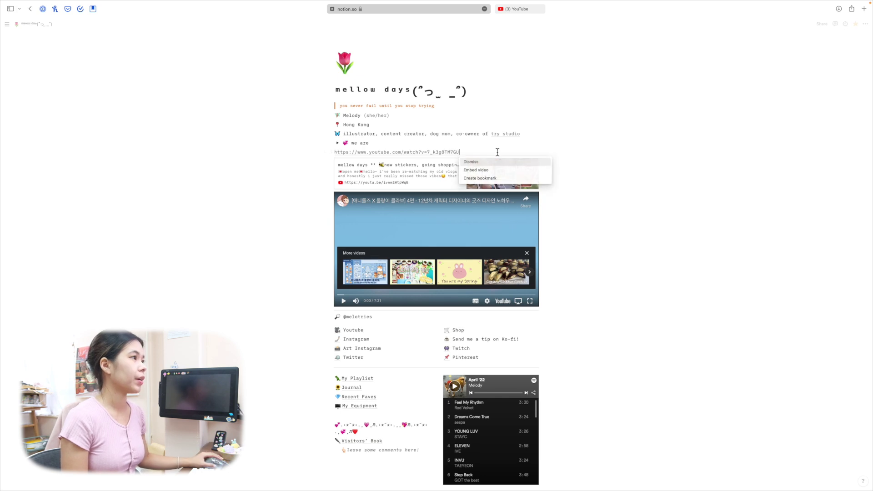
{"action": "left_click", "coordinate": [493, 180]}
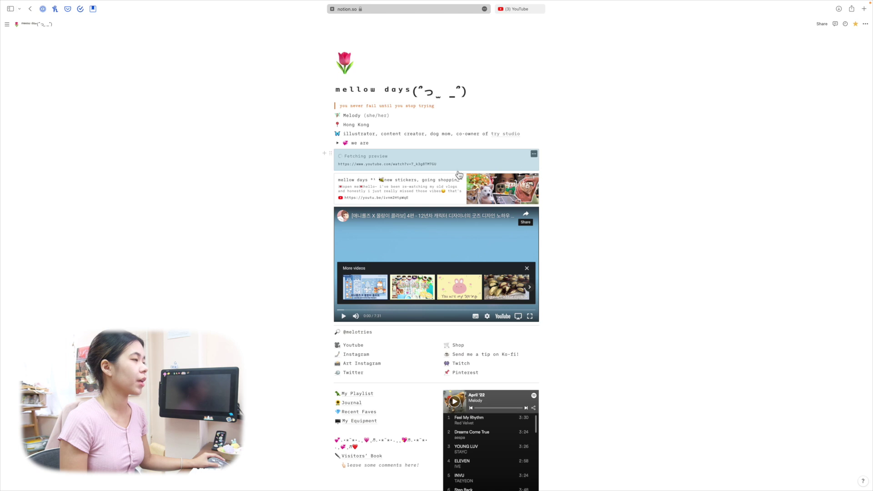
Delete the new bookmark and the embedded video, and restore the blank line below the "we are" toggle.
{"action": "left_click", "coordinate": [537, 159]}
{"action": "left_click", "coordinate": [545, 176]}
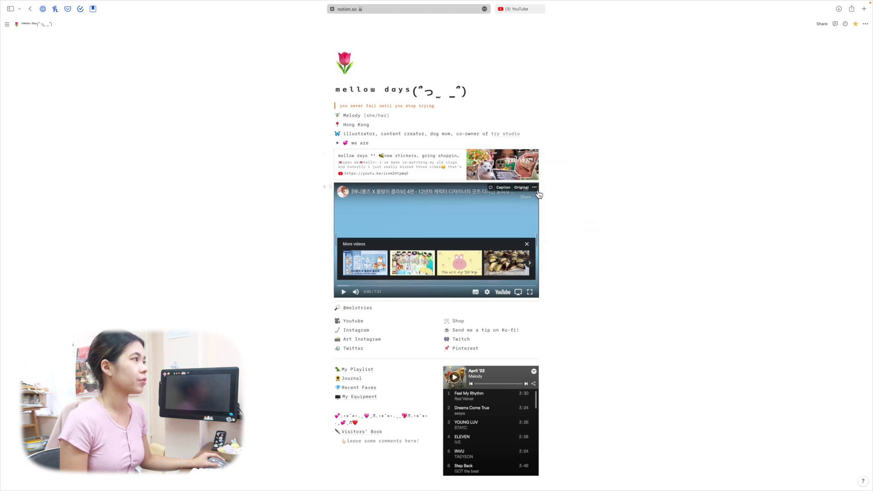
{"action": "left_click", "coordinate": [539, 194]}
{"action": "left_click", "coordinate": [551, 207]}
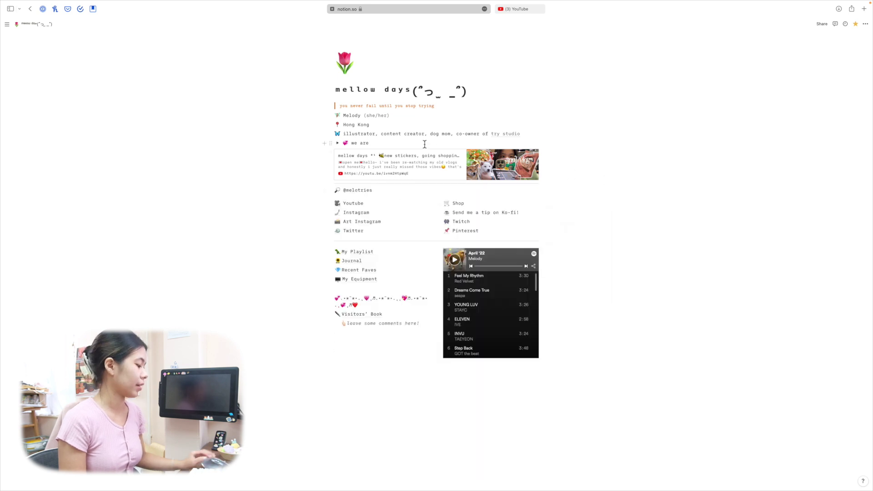
{"action": "key", "text": "Return"}
Look up the Divider block on the empty line below the video bookmark, and clear the command text without inserting it.
{"action": "left_click", "coordinate": [368, 196]}
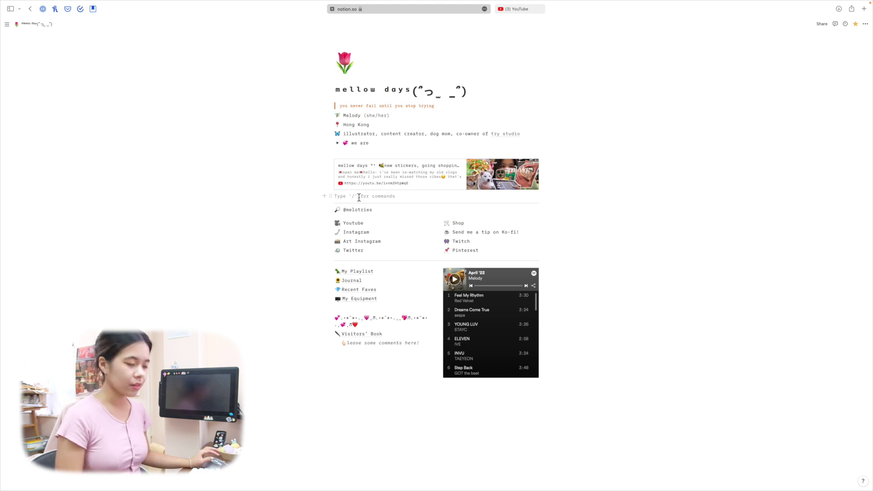
{"action": "type", "text": "/"}
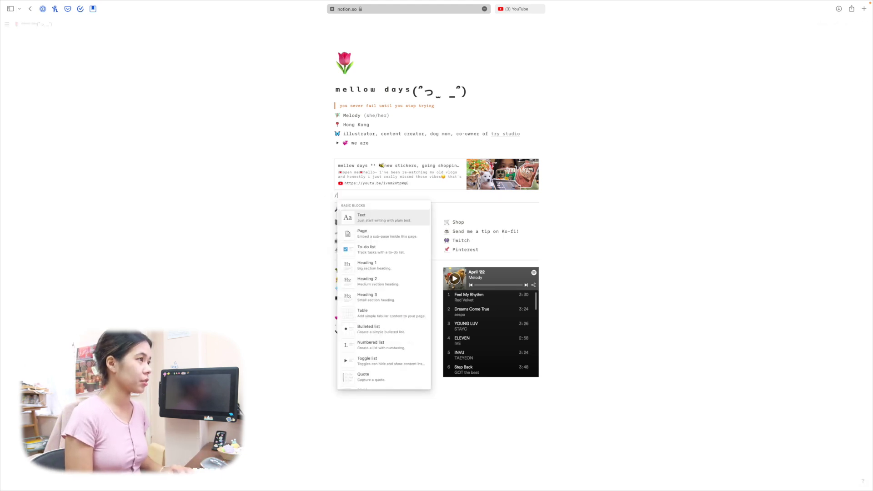
{"action": "type", "text": "dv"}
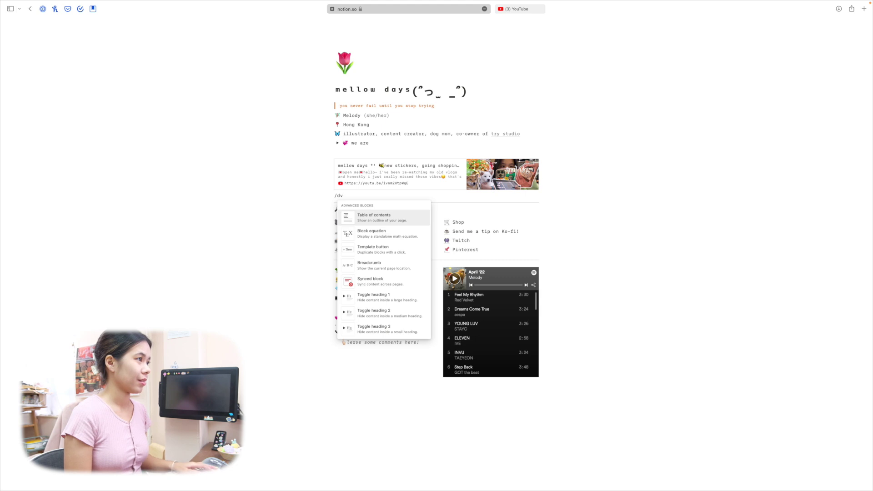
{"action": "key", "text": "BackSpace"}
{"action": "type", "text": "ivi"}
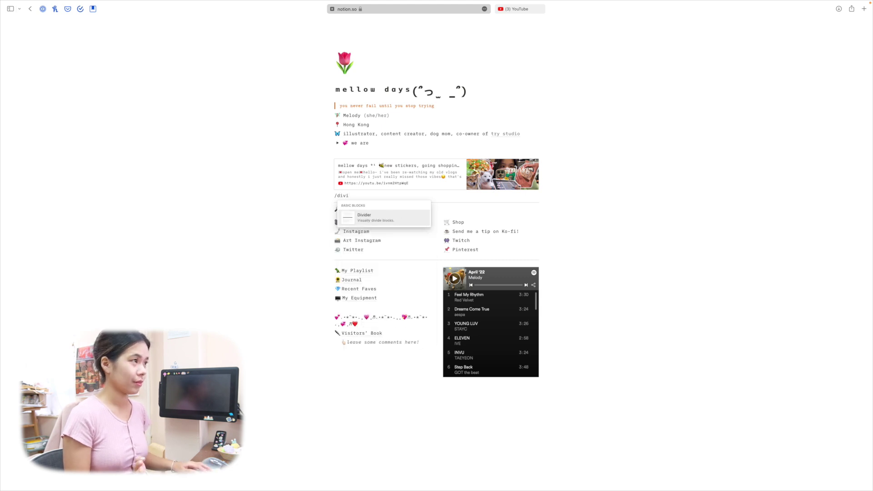
{"action": "key", "text": "BackSpace"}
{"action": "key", "text": "BackSpace"}
{"action": "key", "text": "BackSpace"}
{"action": "key", "text": "BackSpace"}
{"action": "left_click", "coordinate": [373, 211]}
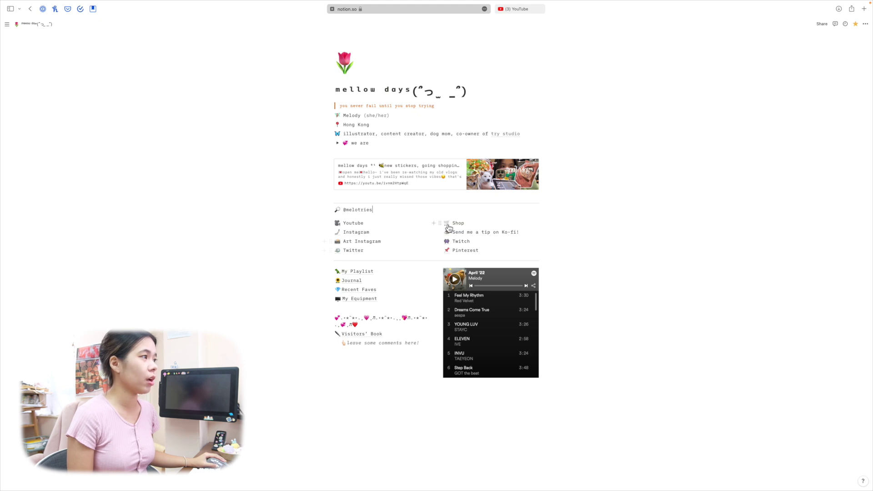
Add two test lines, "sdkngv ds" and "sdohjbvsobd", at the end of the page below the playlist embed.
{"action": "scroll", "coordinate": [455, 227], "scroll_direction": "down", "scroll_amount": 1}
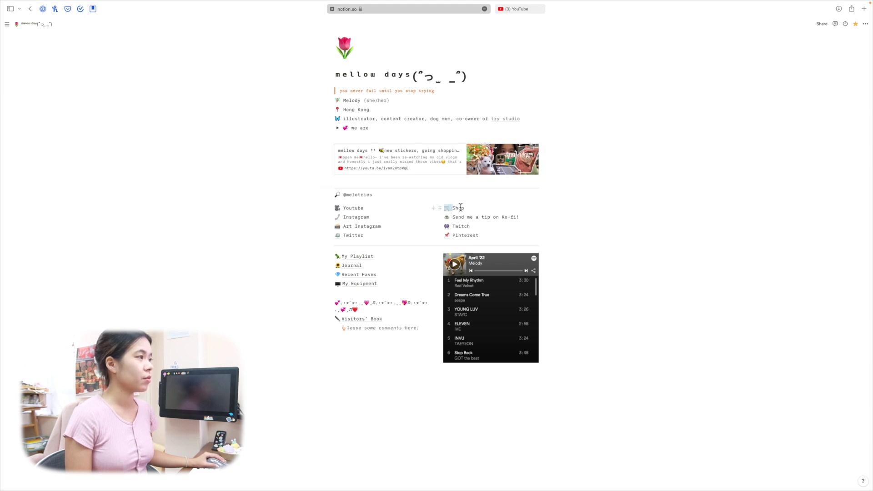
{"action": "left_click", "coordinate": [402, 232]}
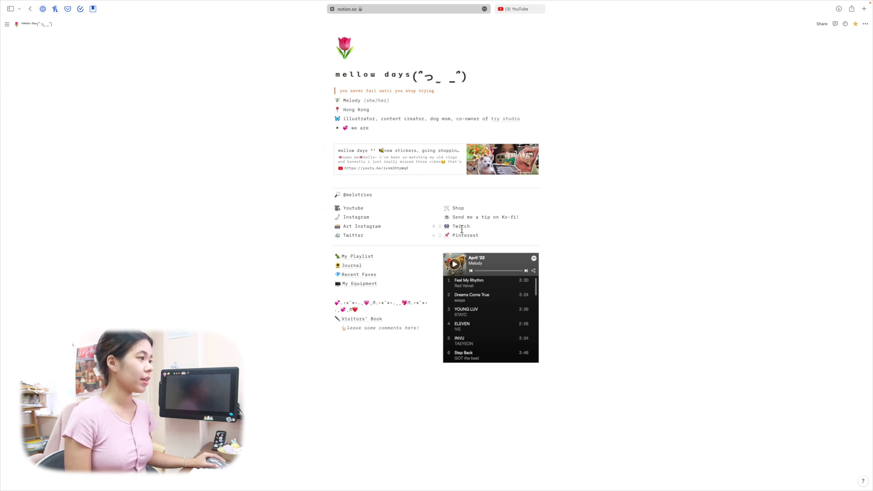
{"action": "left_click_drag", "start_coordinate": [450, 393], "coordinate": [356, 386]}
{"action": "left_click", "coordinate": [347, 384]}
{"action": "type", "text": "sdkngv ds"}
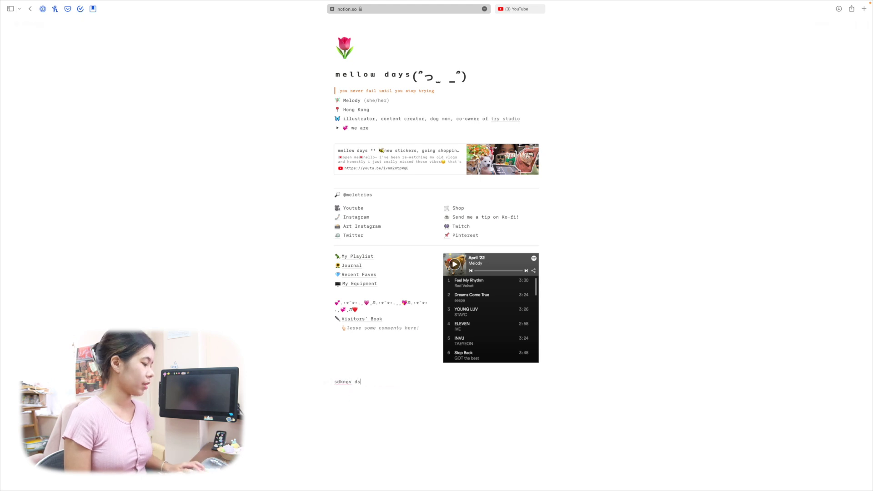
{"action": "key", "text": "Return"}
{"action": "type", "text": "sdohjbvsobd"}
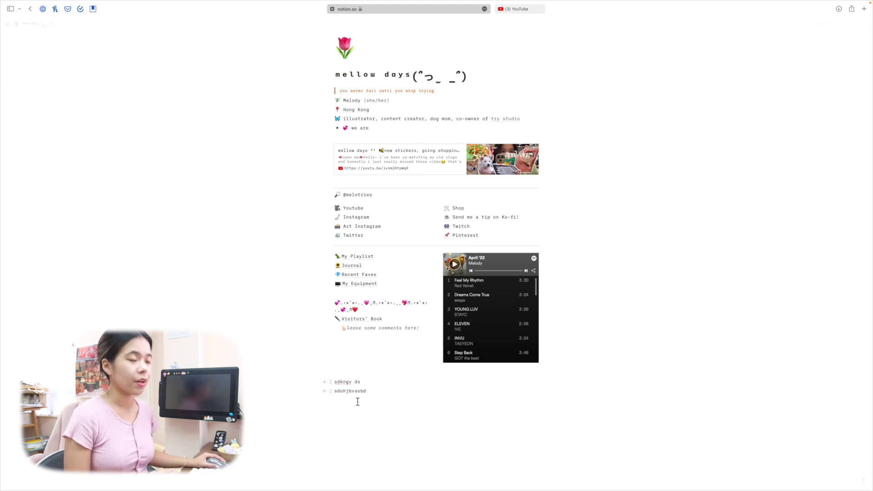
Place "sdohjbvsobd" in a second column beside "sdkngv ds", and add "f[gvbkmsn[fbkmn" as a third column.
{"action": "left_click_drag", "start_coordinate": [330, 391], "coordinate": [543, 389]}
{"action": "left_click", "coordinate": [468, 413]}
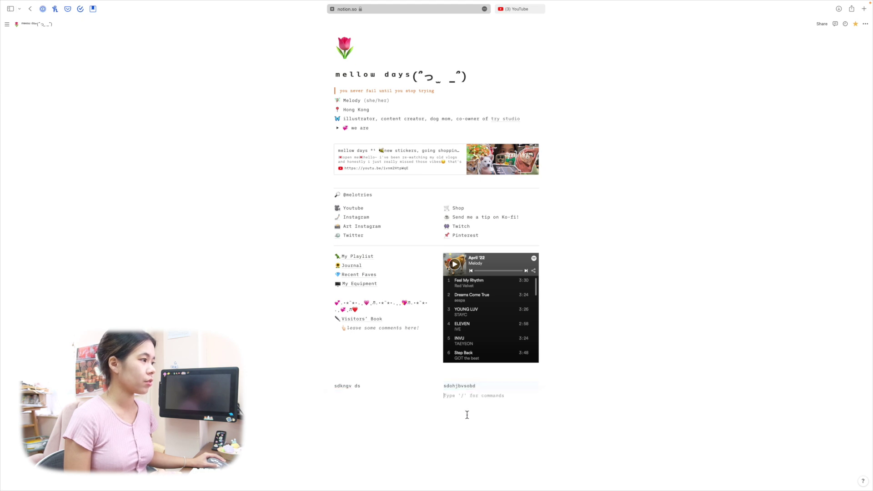
{"action": "type", "text": "f[gvbkmsn[fbkmn"}
{"action": "left_click_drag", "start_coordinate": [438, 395], "coordinate": [545, 390]}
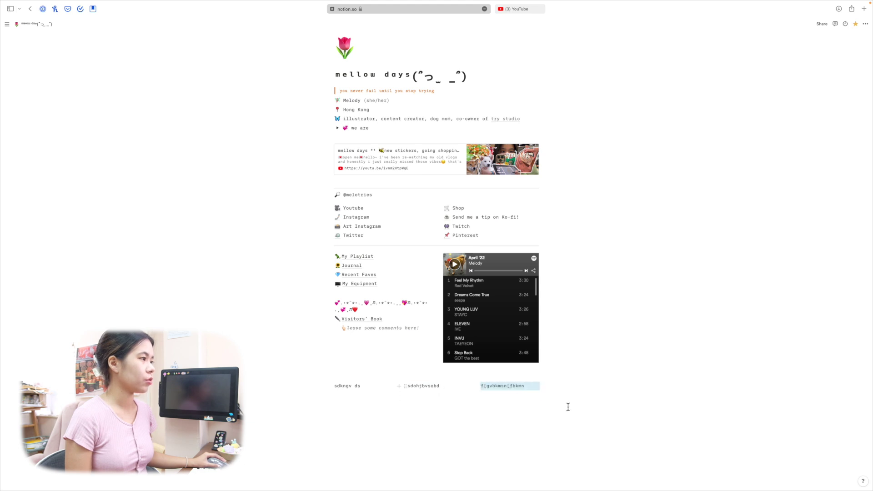
Delete all three test text columns at the end of the page.
{"action": "left_click_drag", "start_coordinate": [433, 390], "coordinate": [340, 375]}
{"action": "key", "text": "BackSpace"}
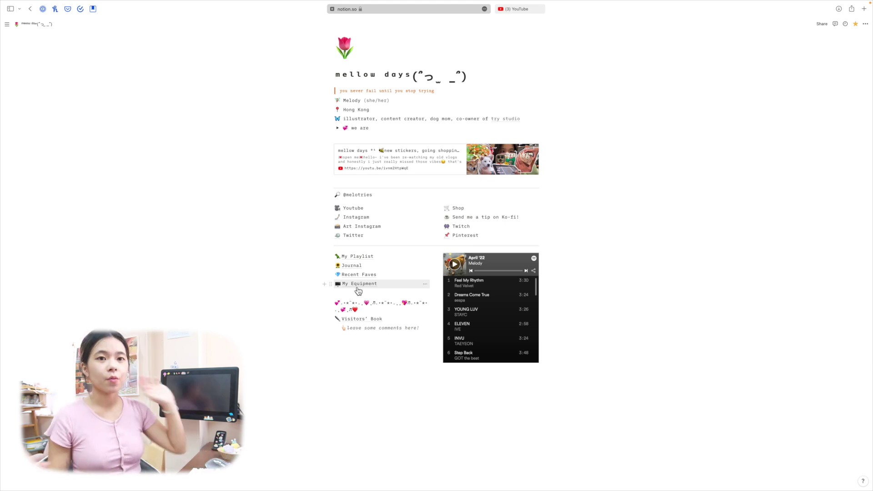
Open the My Playlist subpage and start an empty line below its playlist embed.
{"action": "left_click", "coordinate": [353, 260]}
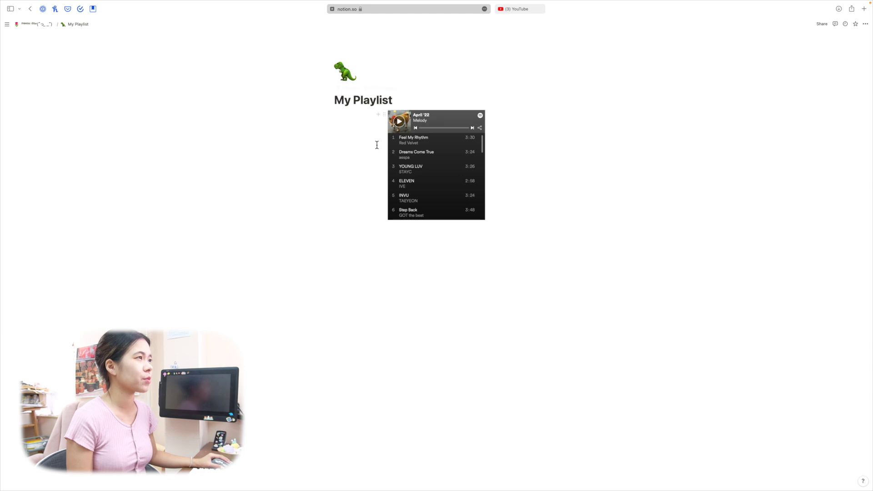
{"action": "left_click", "coordinate": [447, 261]}
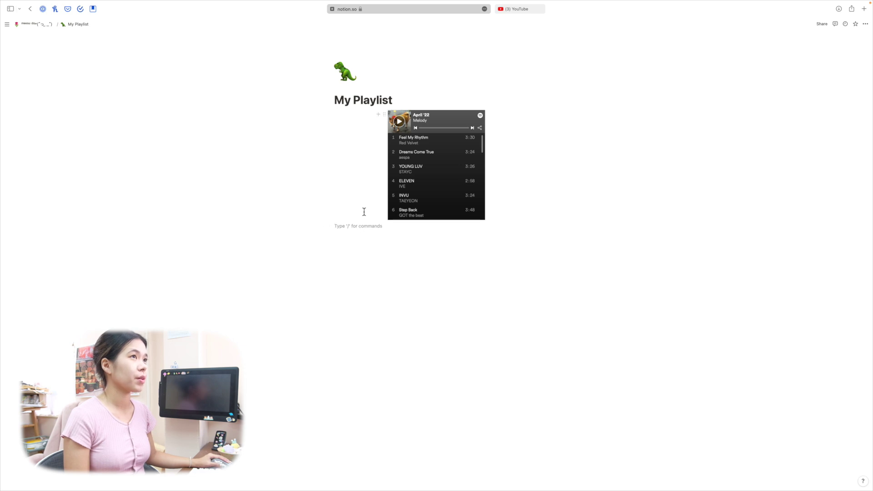
Go back to the homepage, open the Journal subpage and switch it to the Gallery view.
{"action": "key", "text": "super+bracketleft"}
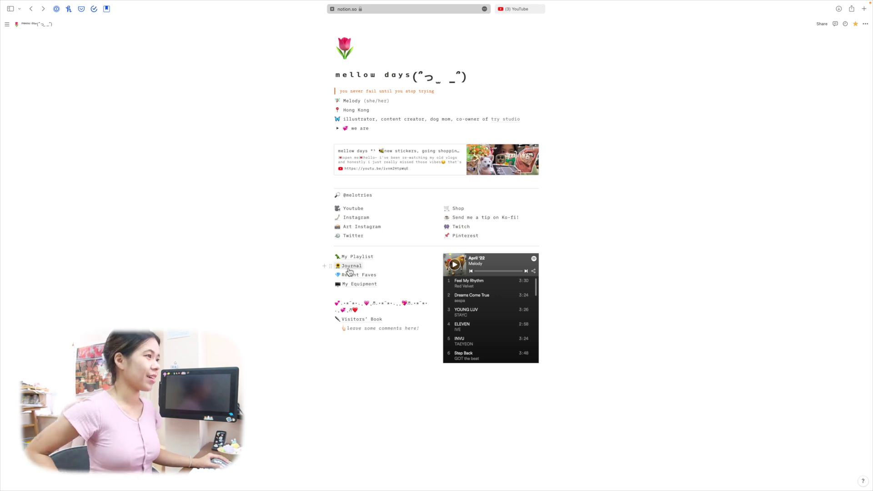
{"action": "left_click", "coordinate": [349, 268]}
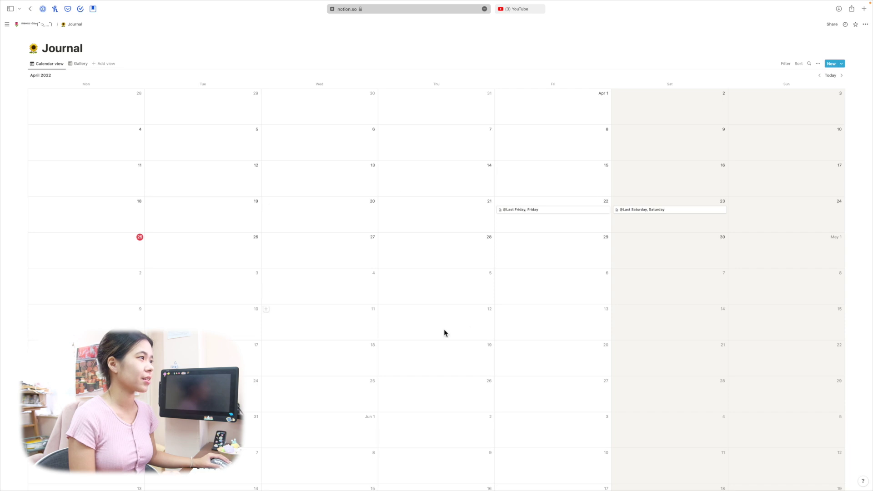
{"action": "left_click", "coordinate": [84, 64]}
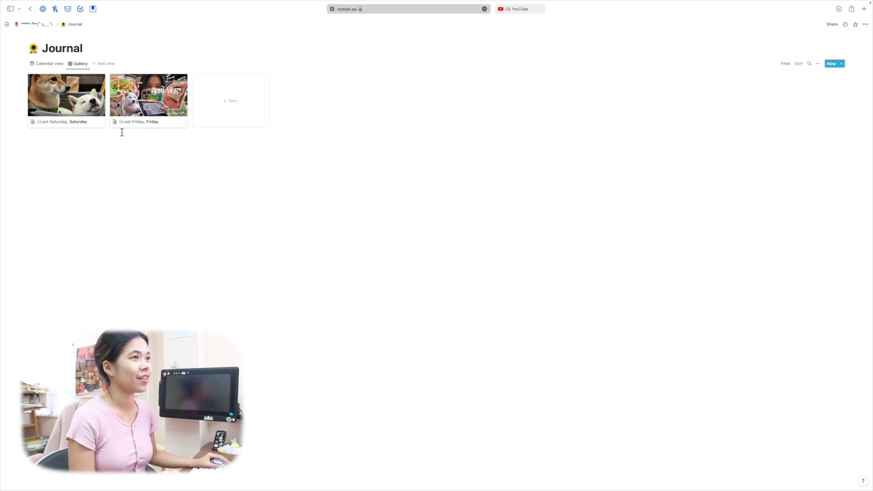
Preview the Saturday and Friday journal entries from the gallery and close them again.
{"action": "left_click", "coordinate": [88, 115]}
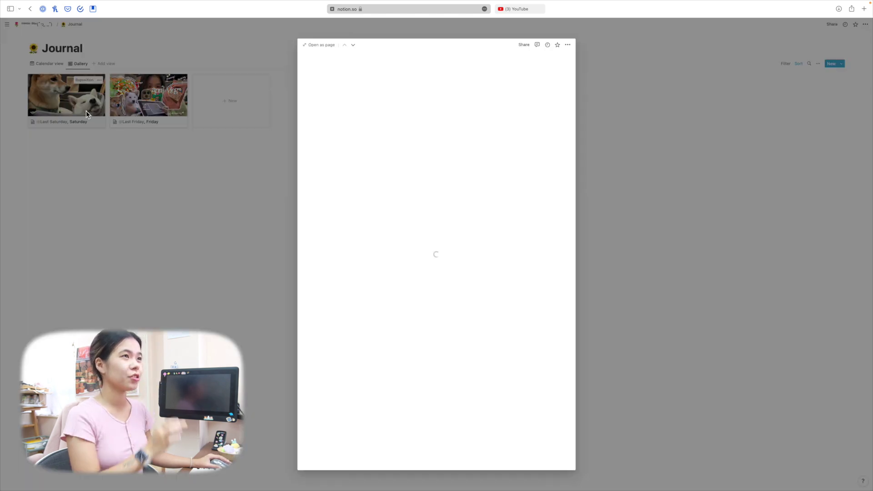
{"action": "left_click", "coordinate": [107, 206]}
{"action": "left_click", "coordinate": [138, 124]}
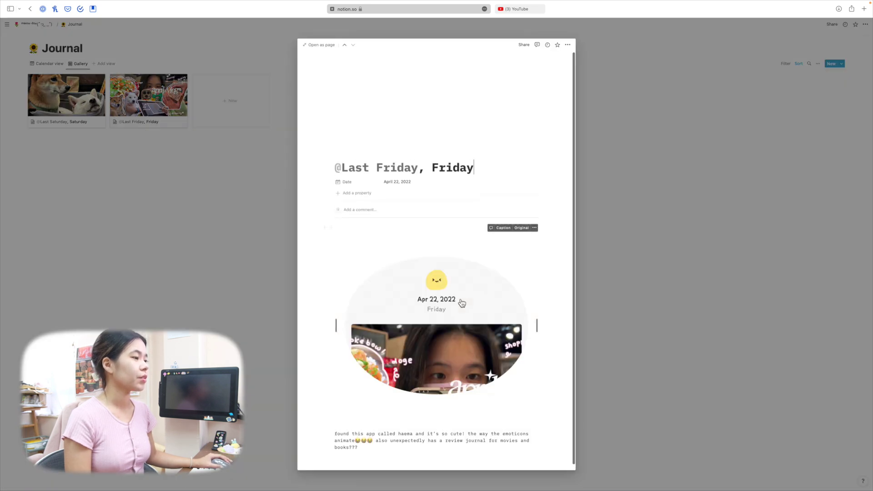
{"action": "left_click", "coordinate": [62, 176]}
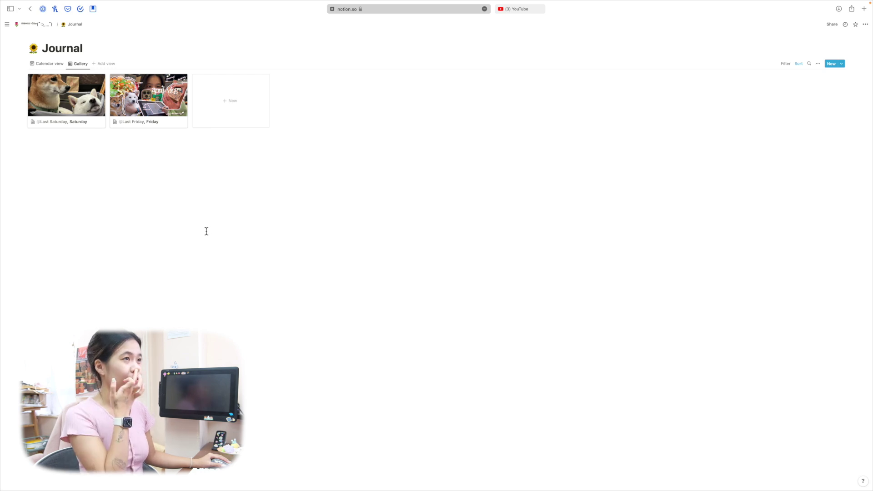
{"action": "key", "text": "super+["}
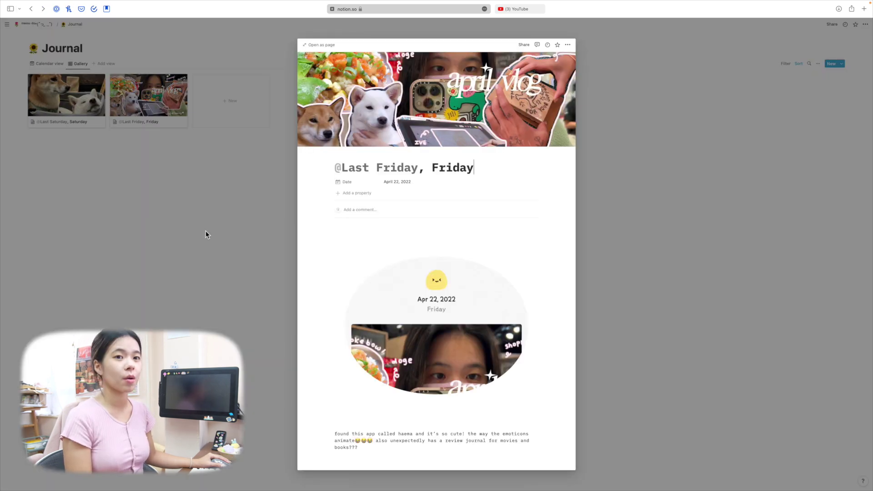
{"action": "left_click", "coordinate": [218, 260]}
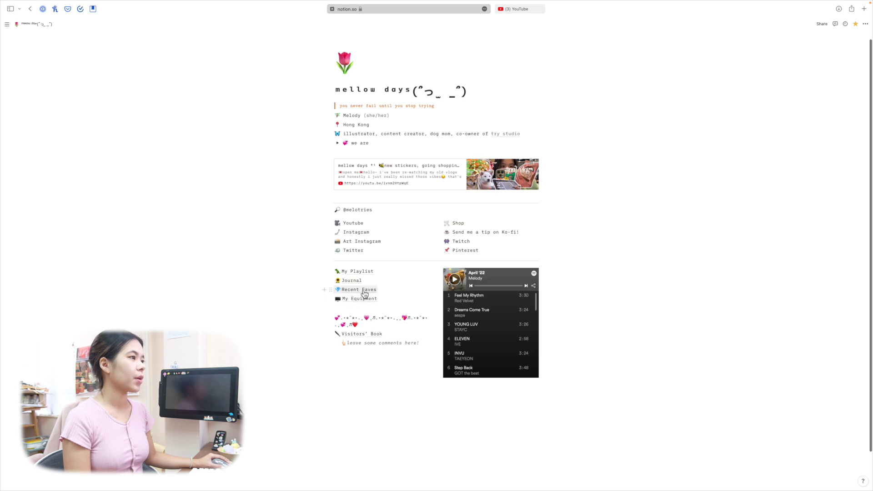
Open the Recent Faves subpage from the homepage and look through its bookmark sections.
{"action": "left_click", "coordinate": [363, 292]}
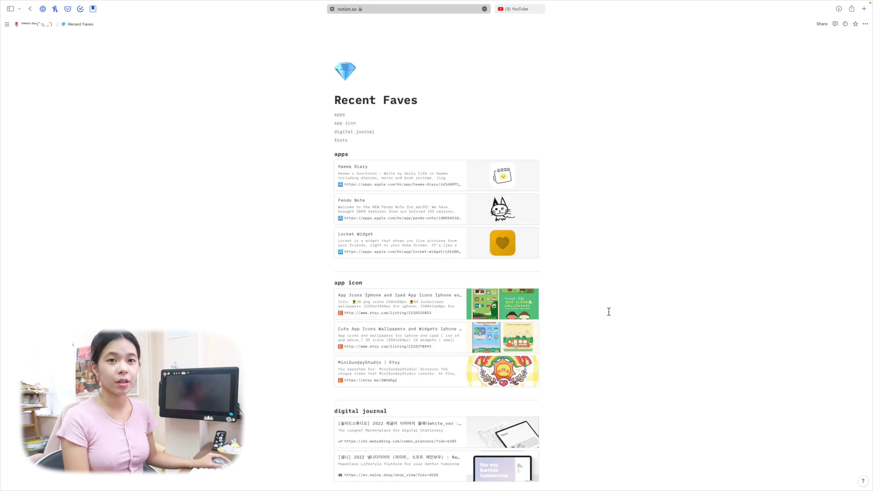
{"action": "scroll", "coordinate": [400, 136], "scroll_direction": "down", "scroll_amount": 4}
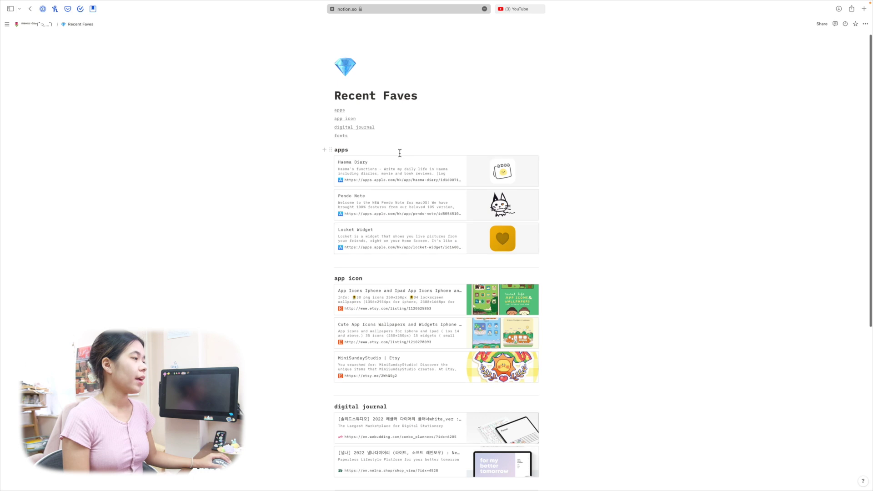
{"action": "scroll", "coordinate": [401, 157], "scroll_direction": "down", "scroll_amount": 4}
{"action": "scroll", "coordinate": [400, 155], "scroll_direction": "up", "scroll_amount": 8}
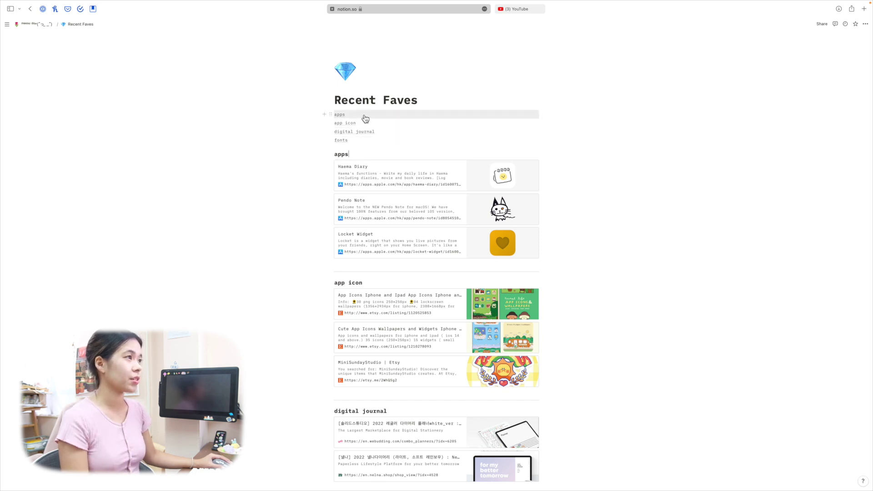
Follow the fonts link to its section on Recent Faves and review the page's bookmark groups.
{"action": "left_click", "coordinate": [347, 142]}
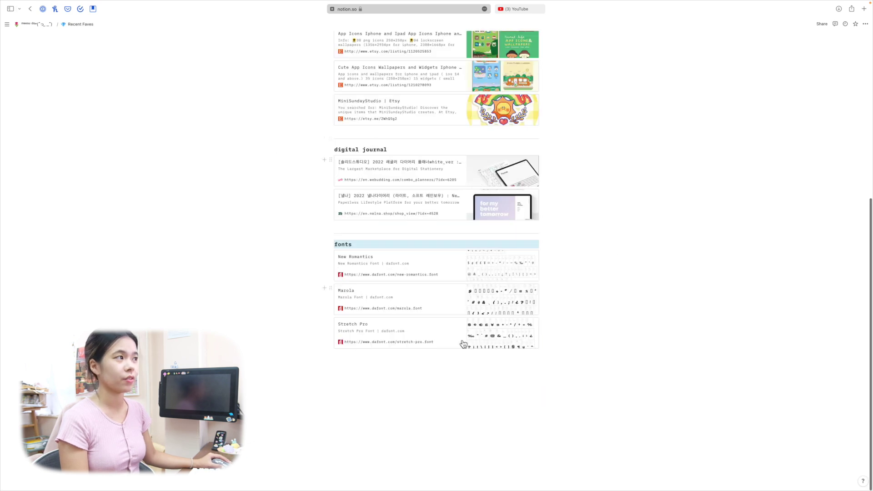
{"action": "scroll", "coordinate": [482, 318], "scroll_direction": "up", "scroll_amount": 5}
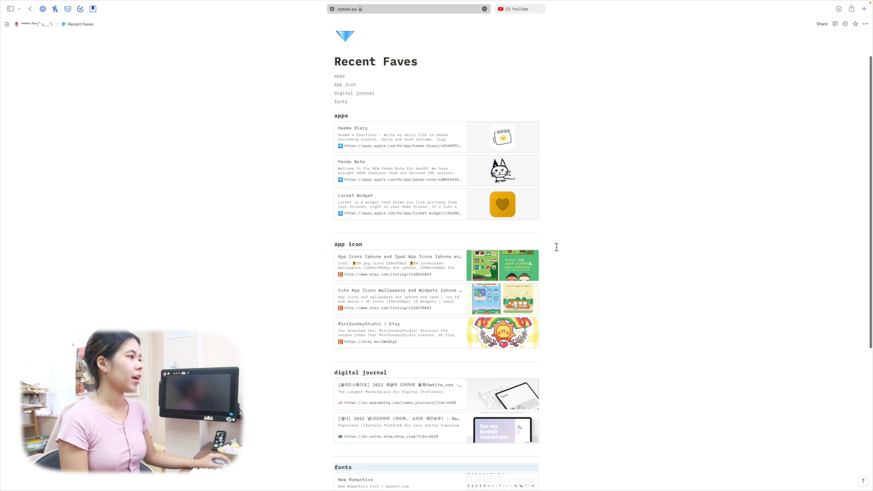
{"action": "scroll", "coordinate": [596, 332], "scroll_direction": "down", "scroll_amount": 5}
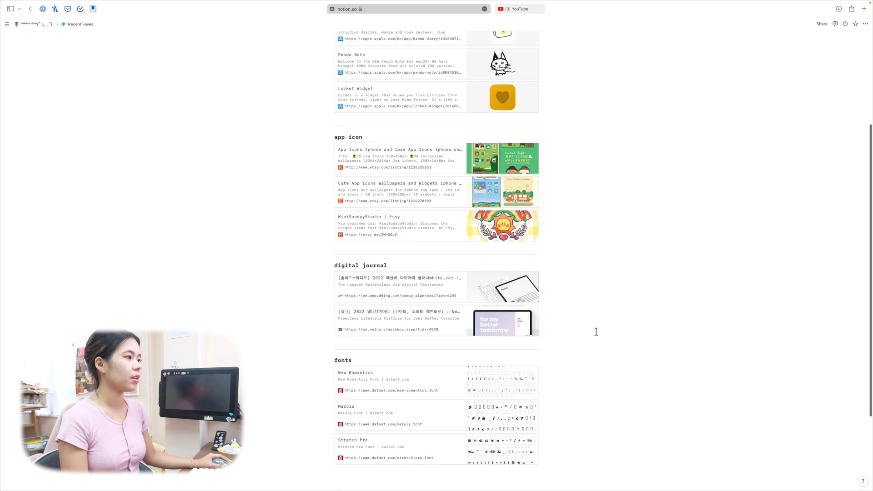
{"action": "scroll", "coordinate": [596, 332], "scroll_direction": "up", "scroll_amount": 6}
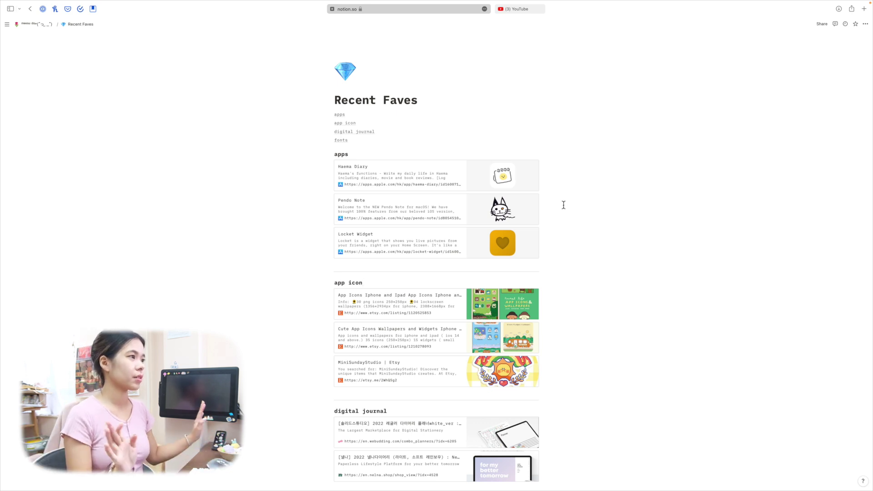
{"action": "scroll", "coordinate": [599, 216], "scroll_direction": "down", "scroll_amount": 3}
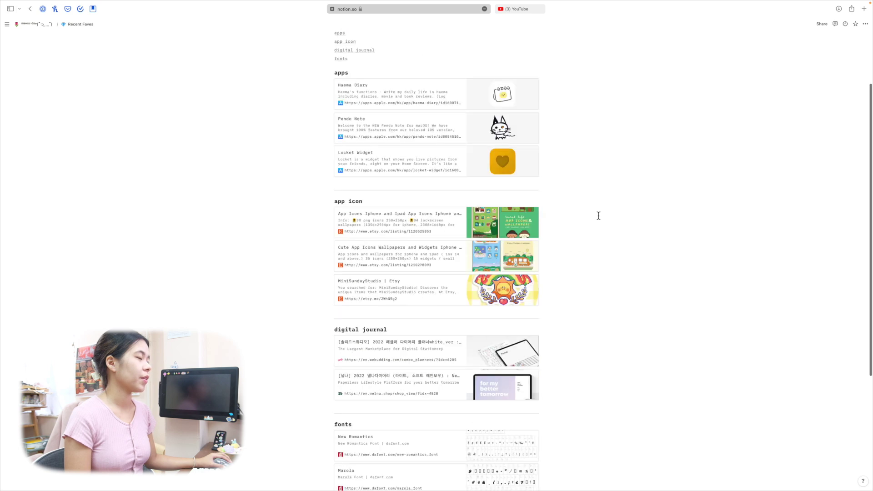
{"action": "scroll", "coordinate": [598, 215], "scroll_direction": "up", "scroll_amount": 2}
Open the Haema Diary bookmark in a new tab, close that tab and return to the homepage.
{"action": "left_click", "coordinate": [421, 142]}
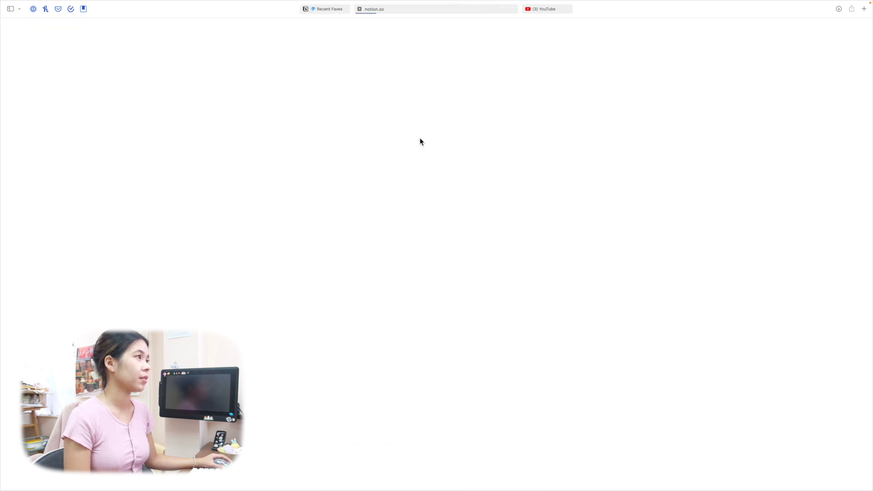
{"action": "key", "text": "super+w"}
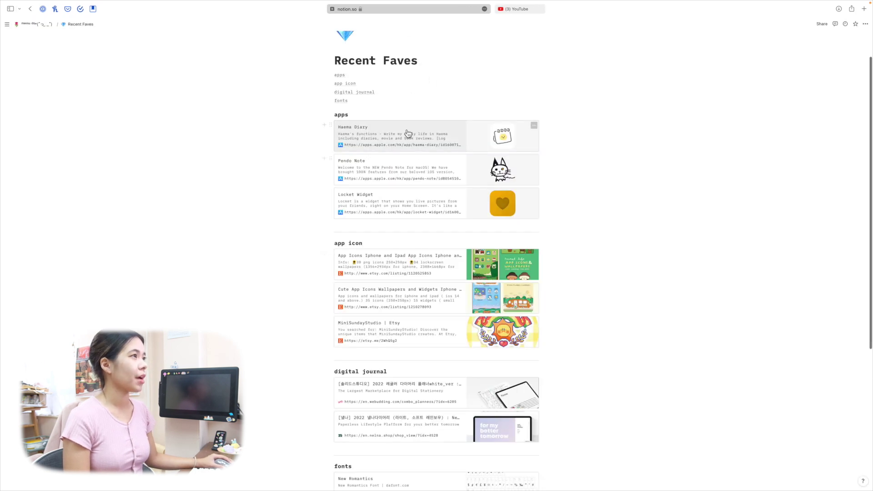
{"action": "scroll", "coordinate": [399, 129], "scroll_direction": "up", "scroll_amount": 2}
{"action": "mouse_move", "coordinate": [63, 40]}
{"action": "left_click", "coordinate": [38, 24]}
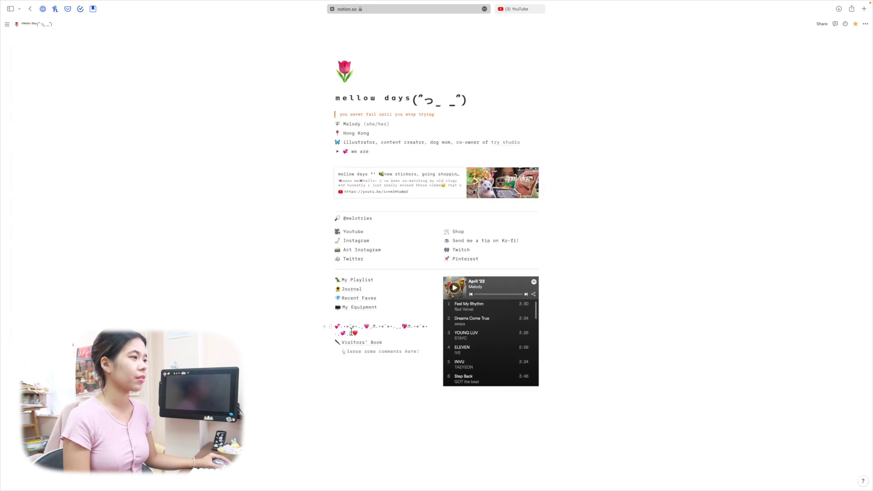
Highlight the decorative heart text line above Visitors' Book and clear the selection.
{"action": "left_click_drag", "start_coordinate": [336, 328], "coordinate": [383, 336]}
{"action": "left_click", "coordinate": [427, 392]}
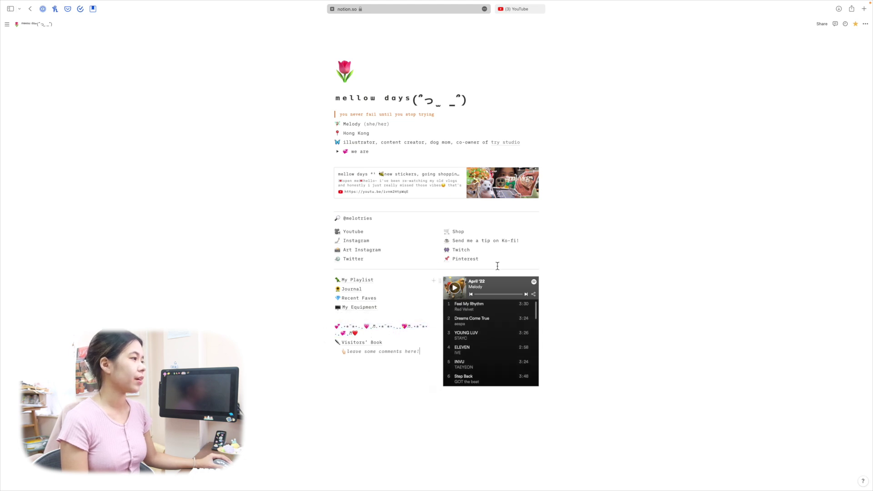
{"action": "scroll", "coordinate": [329, 360], "scroll_direction": "down", "scroll_amount": 1}
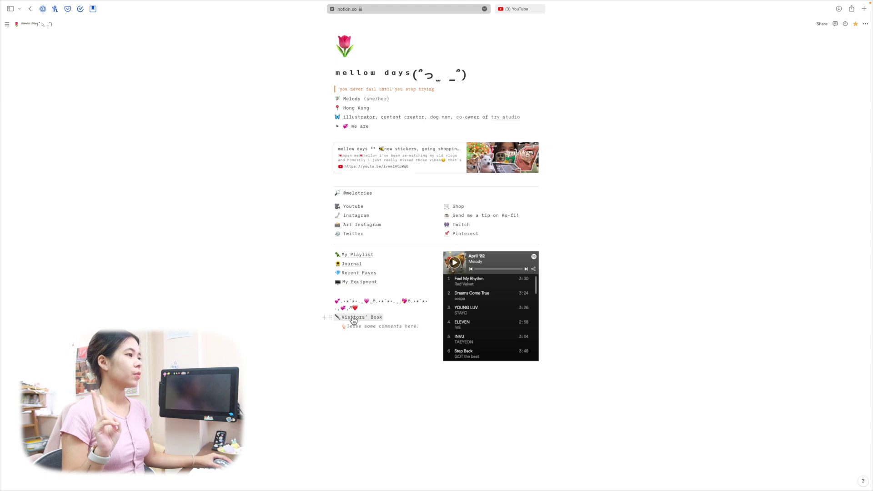
Post the comment "welcome!" on the Visitors' Book subpage and return to the homepage.
{"action": "left_click", "coordinate": [353, 320]}
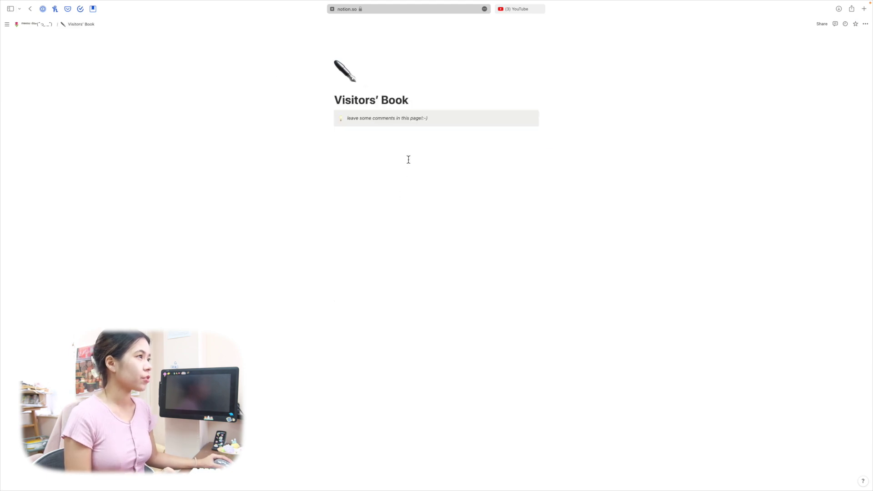
{"action": "left_click", "coordinate": [383, 89]}
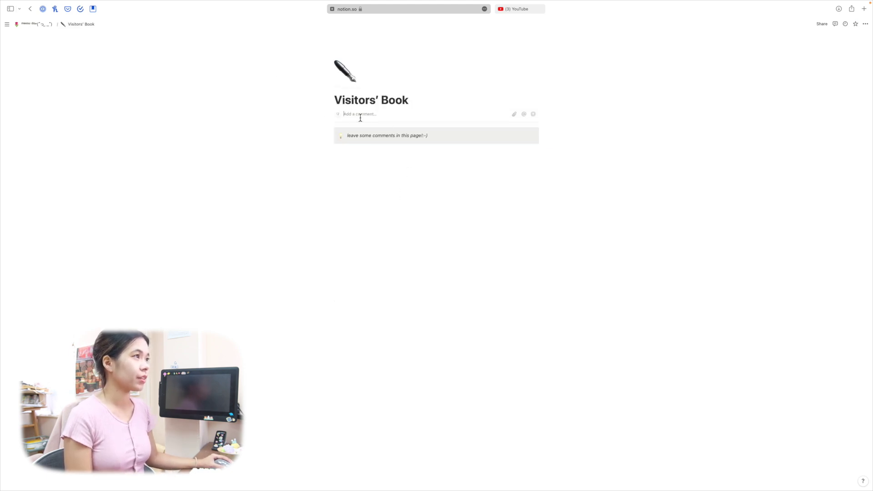
{"action": "type", "text": "welcome!"}
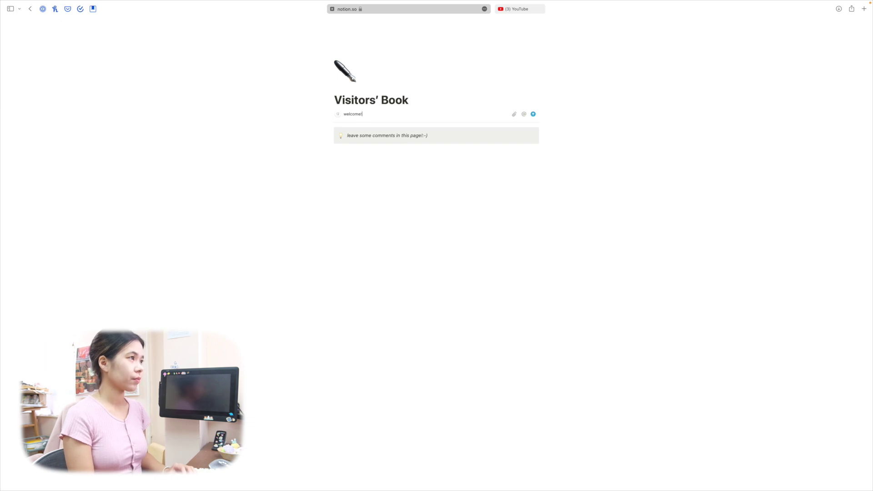
{"action": "key", "text": "Return"}
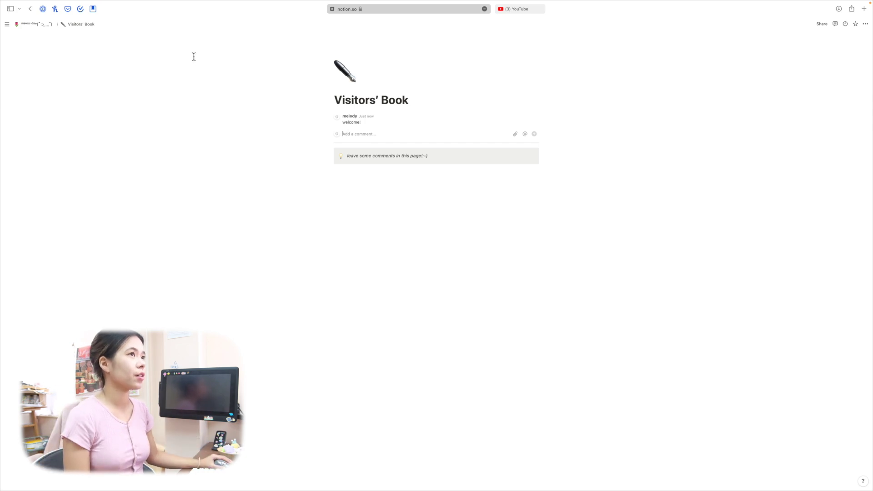
{"action": "left_click", "coordinate": [45, 23]}
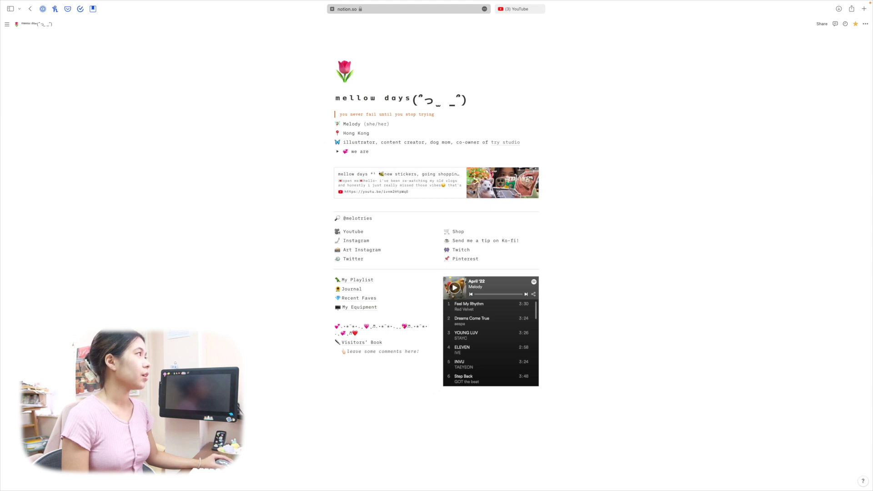
Review the homepage's web sharing link options, revisit the Visitors' Book subpage and go back to the homepage.
{"action": "left_click", "coordinate": [823, 25]}
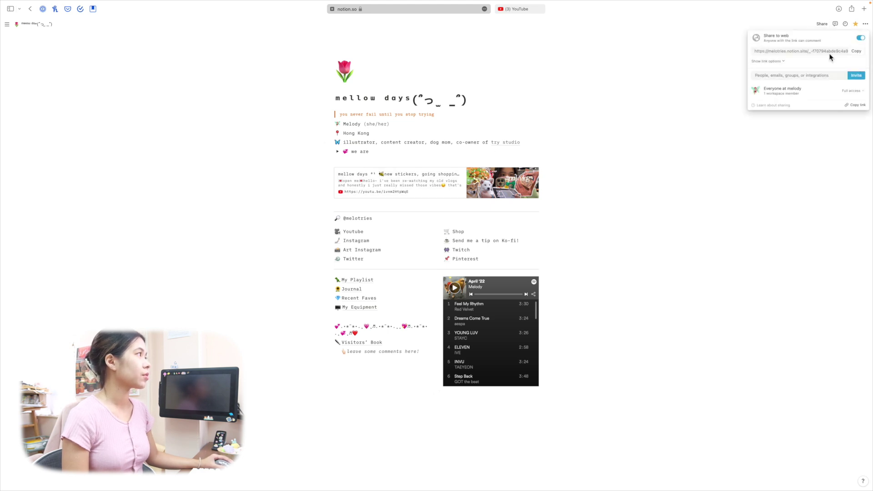
{"action": "left_click", "coordinate": [628, 95]}
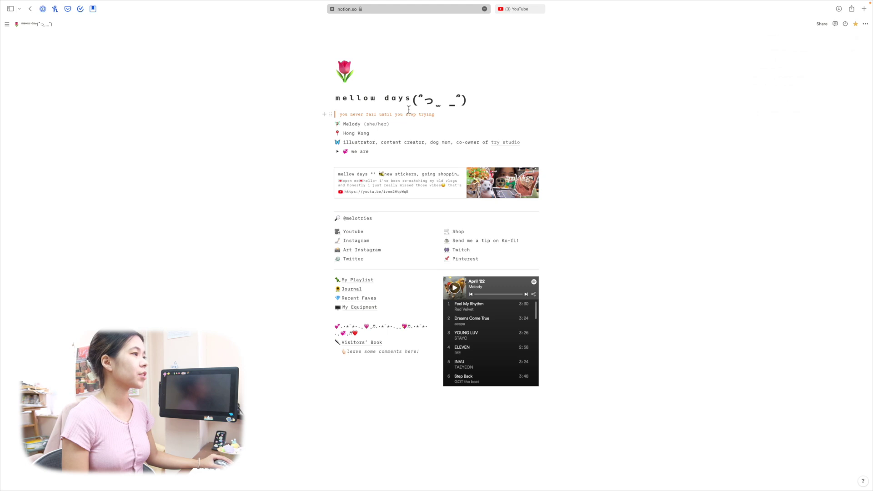
{"action": "left_click", "coordinate": [823, 31]}
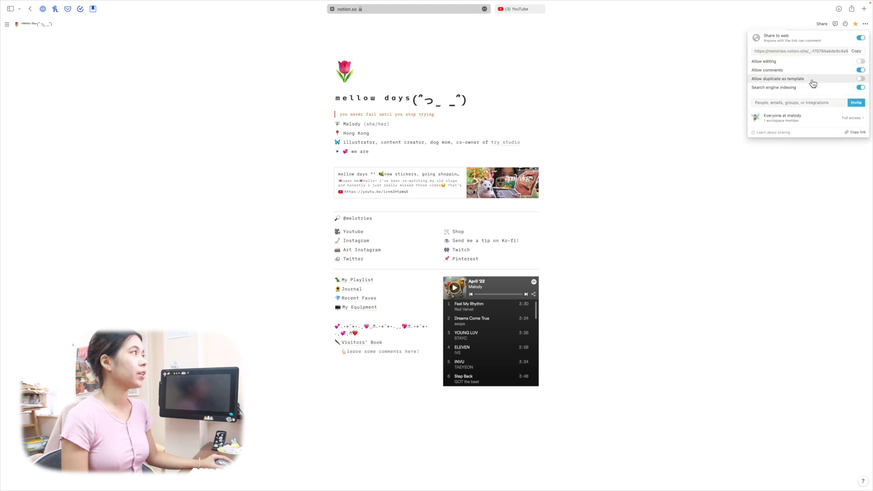
{"action": "left_click", "coordinate": [639, 113]}
{"action": "left_click", "coordinate": [367, 344]}
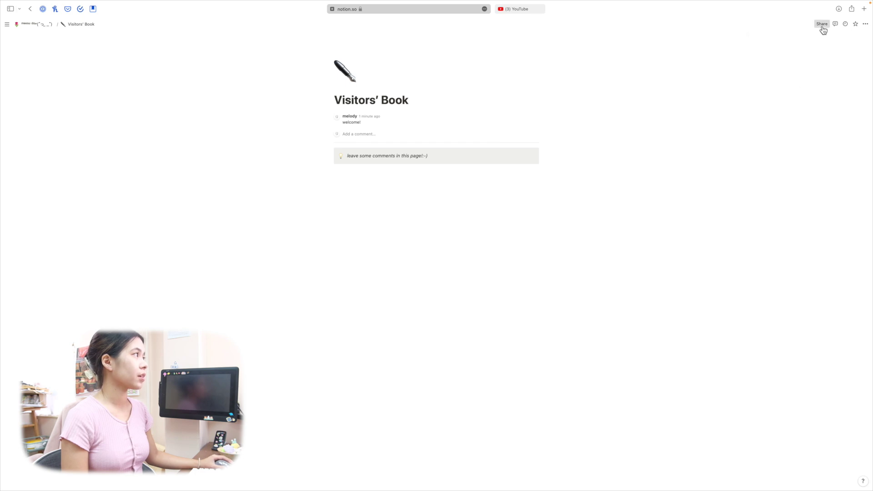
{"action": "key", "text": "super+bracketleft"}
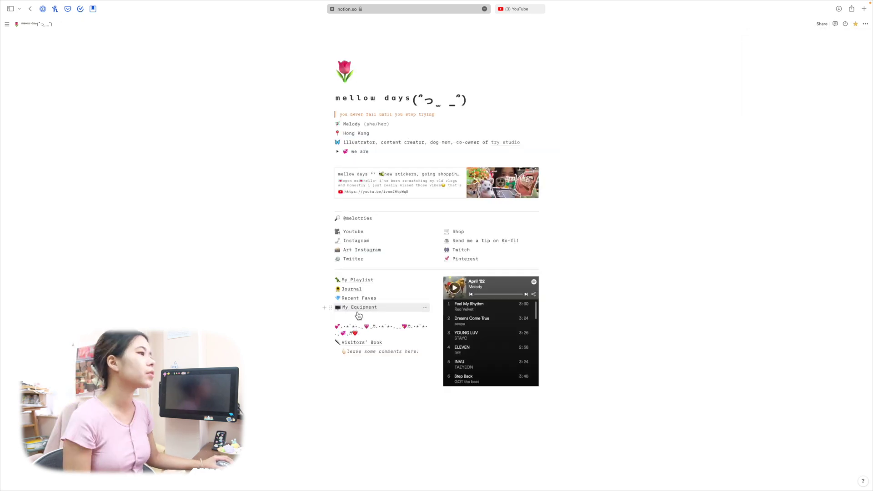
Open the My Equipment subpage and look over its Hardware and Software lists.
{"action": "left_click", "coordinate": [358, 315]}
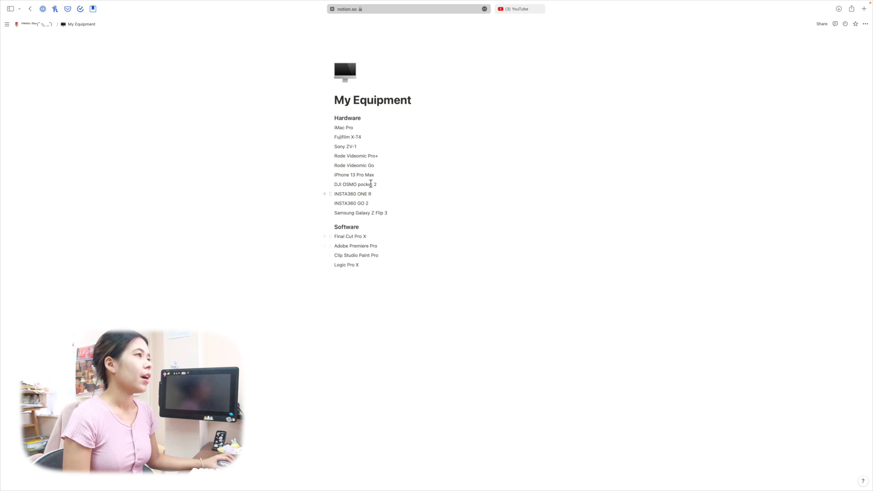
{"action": "mouse_move", "coordinate": [336, 115]}
{"action": "left_mouse_down"}
{"action": "mouse_move", "coordinate": [442, 275]}
{"action": "mouse_move", "coordinate": [426, 259]}
{"action": "left_mouse_up"}
{"action": "left_click", "coordinate": [427, 259]}
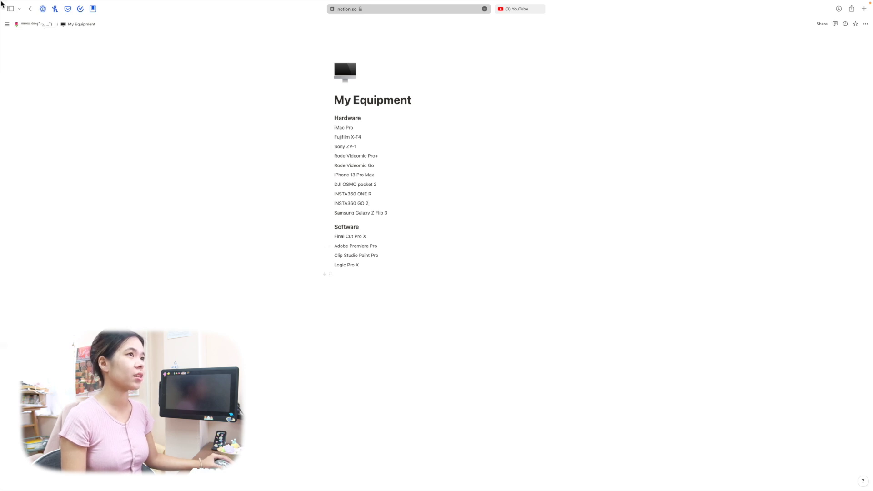
Return to the homepage and copy its public web link from the sharing settings.
{"action": "left_click", "coordinate": [28, 24]}
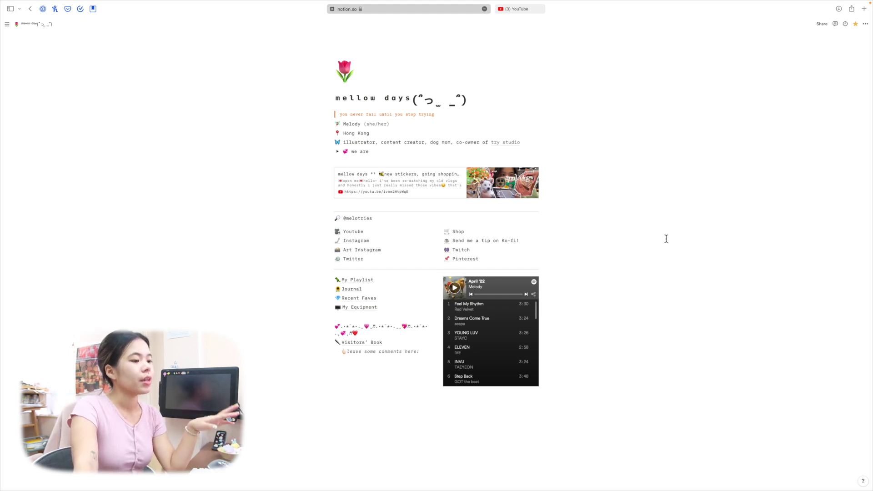
{"action": "left_click", "coordinate": [823, 25]}
{"action": "left_click", "coordinate": [857, 52]}
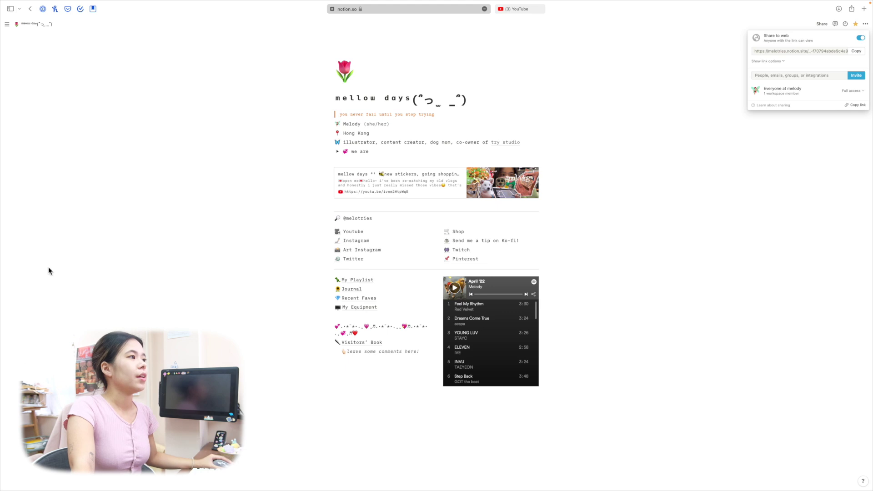
Close the sharing settings, open the life page from the favorites and look over its sections.
{"action": "left_click", "coordinate": [243, 216]}
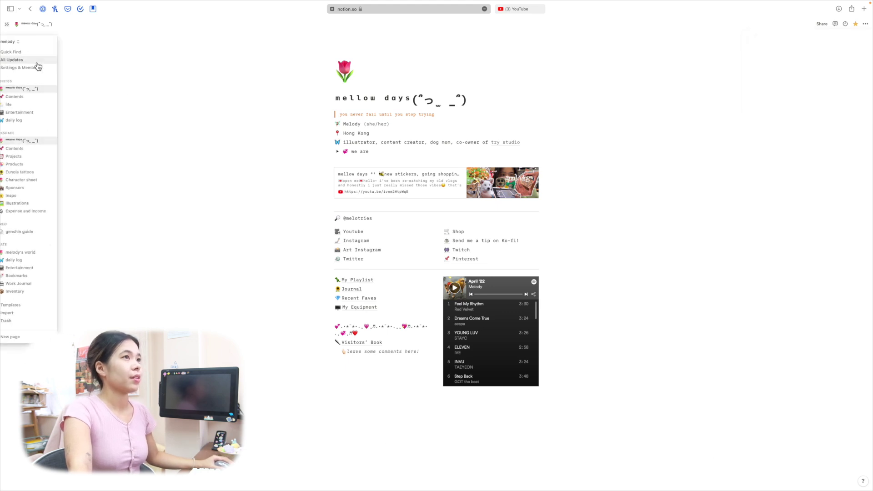
{"action": "mouse_move", "coordinate": [9, 24]}
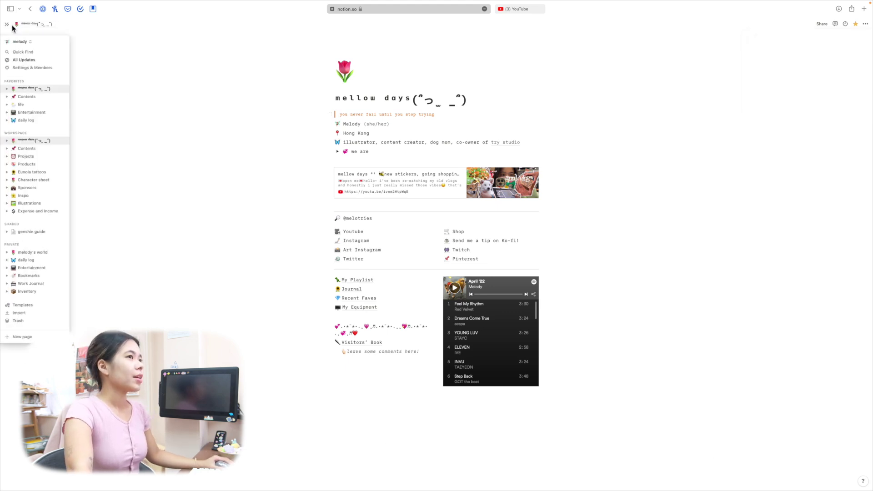
{"action": "left_click", "coordinate": [28, 105]}
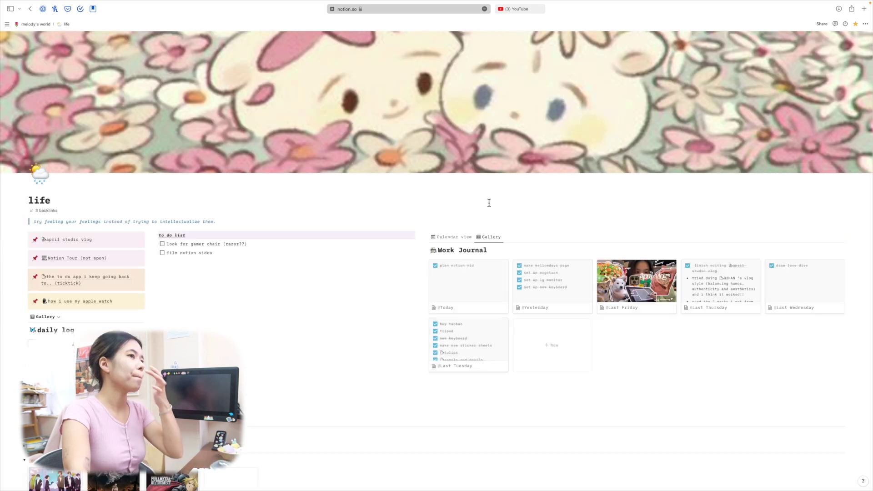
{"action": "scroll", "coordinate": [488, 203], "scroll_direction": "down", "scroll_amount": 10}
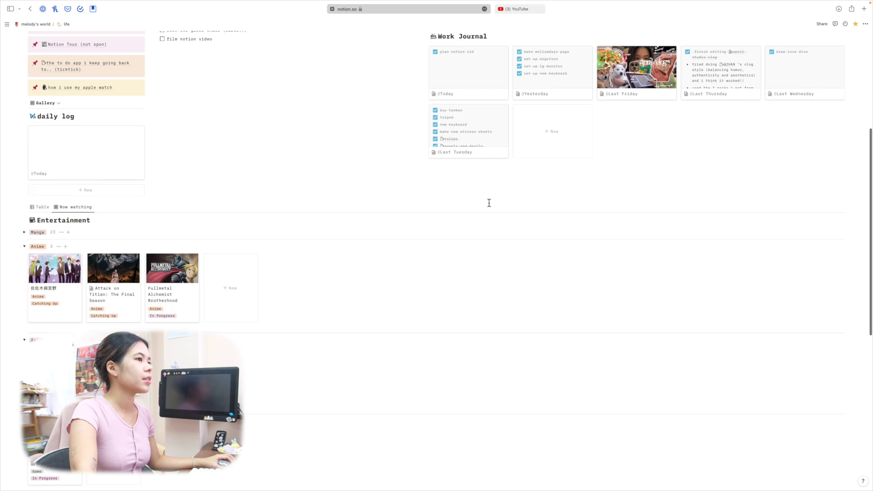
{"action": "scroll", "coordinate": [489, 203], "scroll_direction": "up", "scroll_amount": 10}
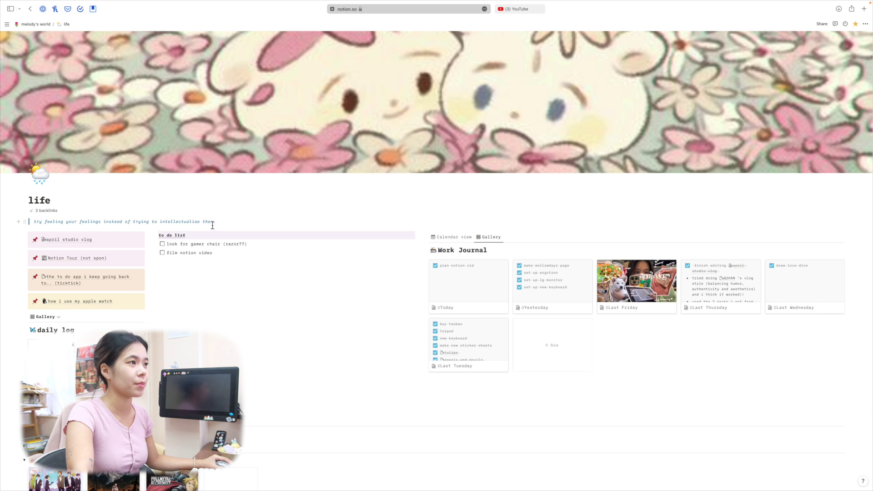
Move the Notion Tour (not spon) link above april studio vlog, open its page and return to the life page.
{"action": "left_click_drag", "start_coordinate": [63, 259], "coordinate": [65, 245]}
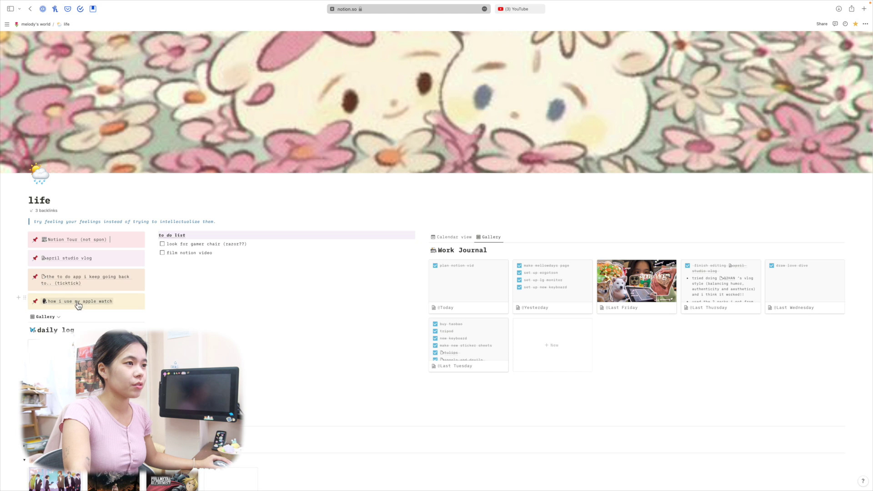
{"action": "left_click", "coordinate": [82, 246]}
{"action": "left_click", "coordinate": [83, 246]}
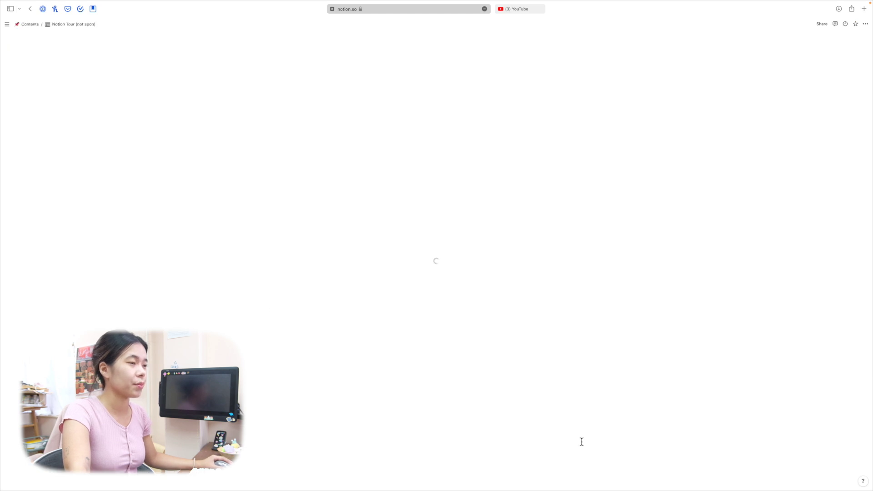
{"action": "key", "text": "super+bracketleft"}
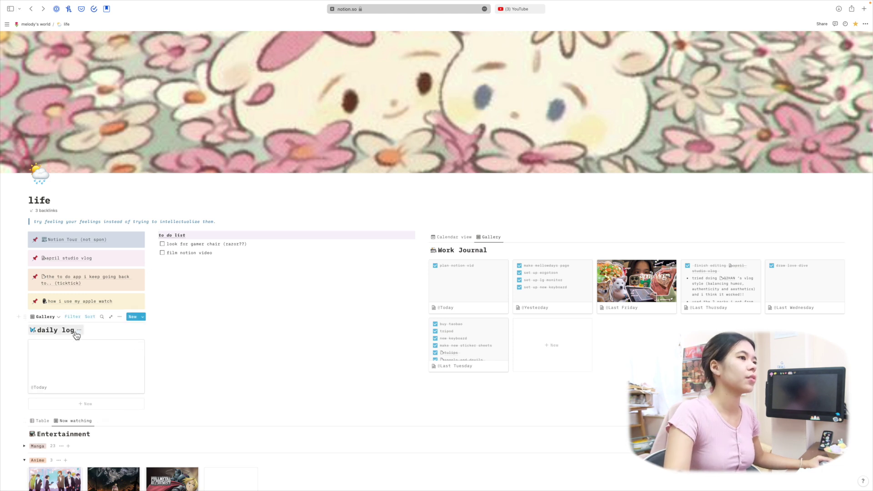
Inspect the date filter rule on the daily log gallery and close it.
{"action": "left_click", "coordinate": [70, 319]}
{"action": "left_click", "coordinate": [81, 344]}
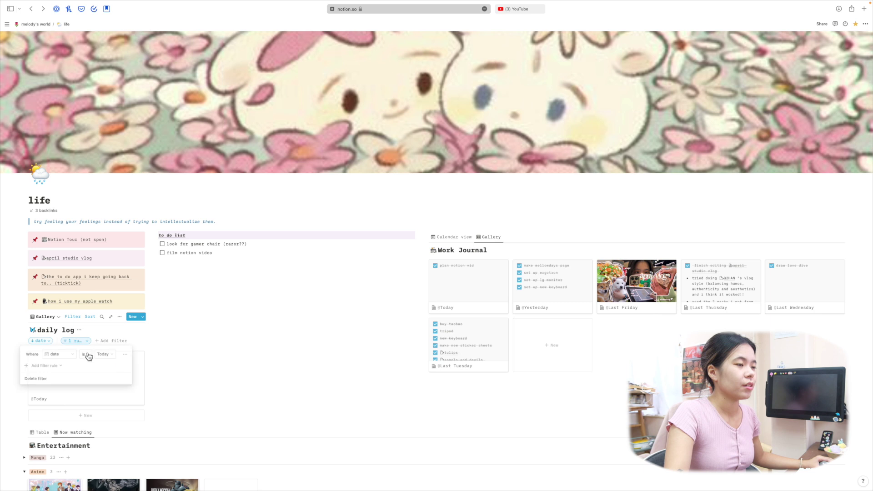
{"action": "left_click", "coordinate": [179, 347]}
{"action": "left_click_drag", "start_coordinate": [241, 269], "coordinate": [211, 238]}
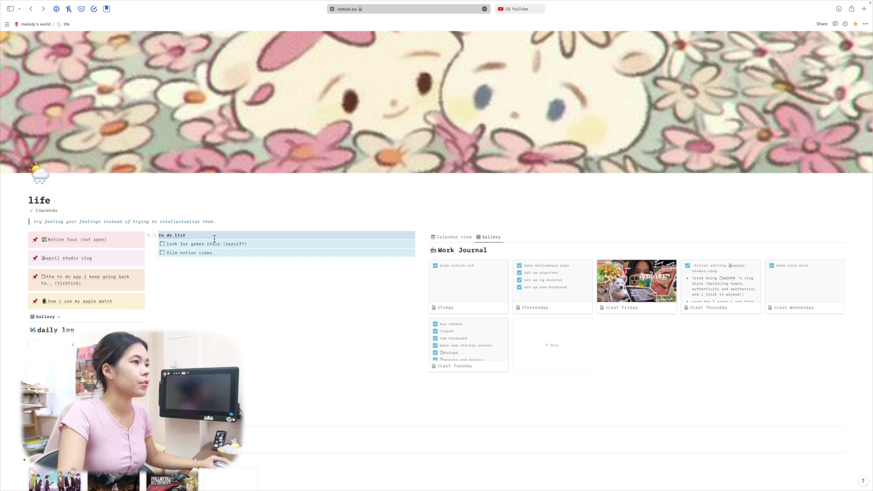
{"action": "left_click", "coordinate": [215, 261]}
{"action": "key", "text": "Return"}
{"action": "key", "text": "BackSpace"}
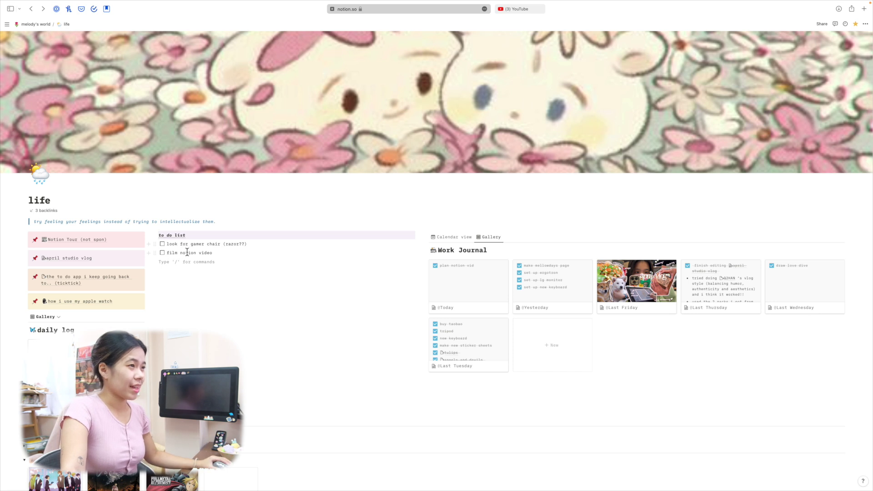
Replace "notion video" in the film to-do with a link to the Notion Tour (not spon) page, then visit that page and return.
{"action": "left_click_drag", "start_coordinate": [215, 254], "coordinate": [215, 254]}
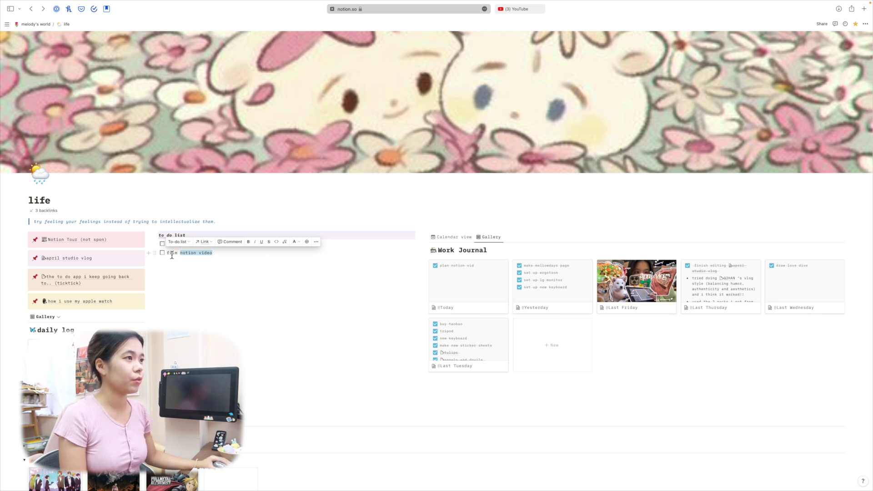
{"action": "type", "text": "@notion"}
{"action": "key", "text": "Return"}
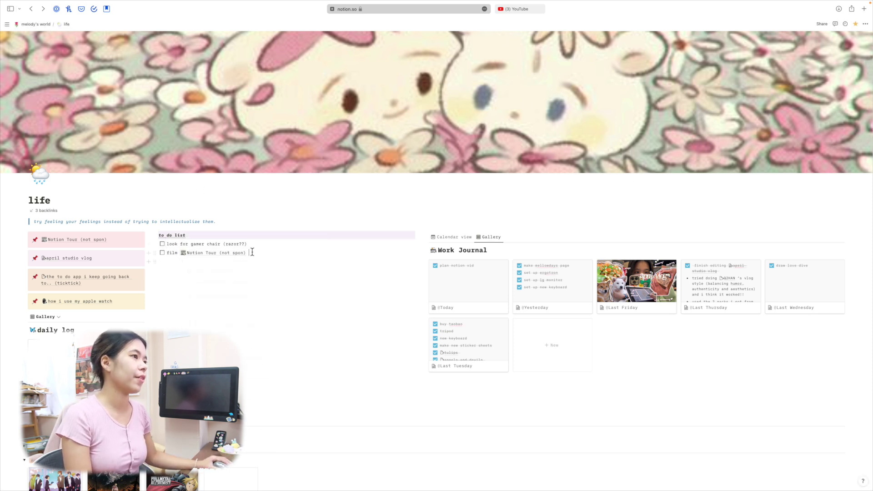
{"action": "left_click", "coordinate": [228, 255]}
{"action": "key", "text": "super+bracketleft"}
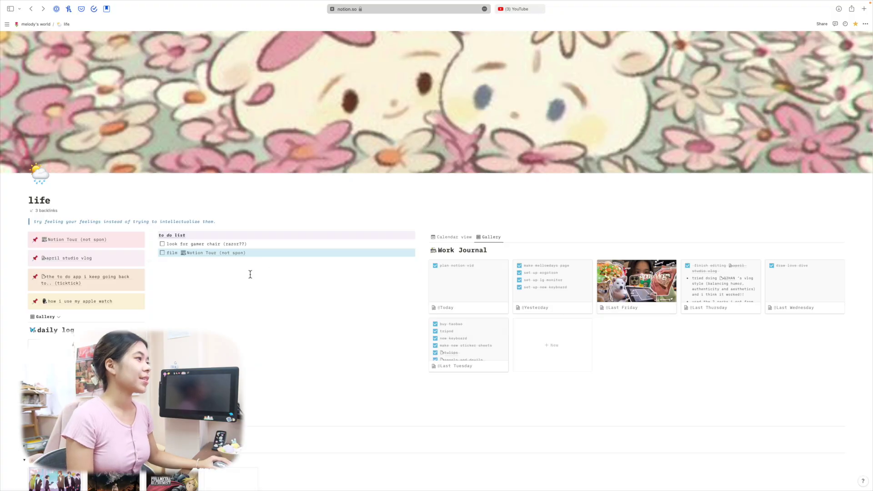
Check off the film Notion Tour (not spon) to-do and move it into today's card in the Work Journal.
{"action": "left_click", "coordinate": [167, 268]}
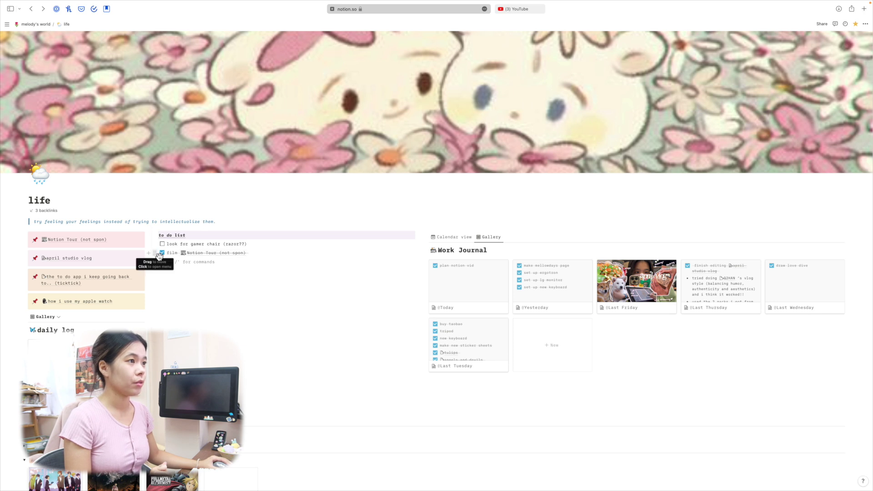
{"action": "left_click_drag", "start_coordinate": [159, 256], "coordinate": [461, 295]}
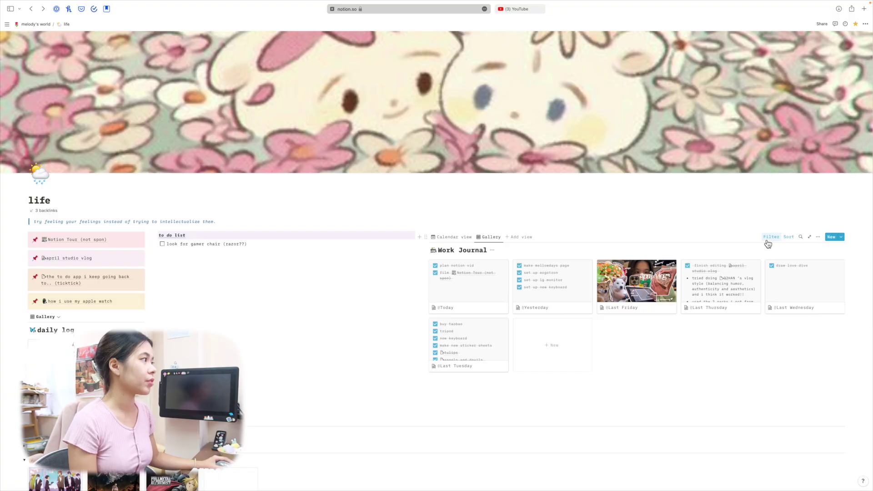
Show the Work Journal gallery's filters and preview the date mention options in the title of today's entry without adding one.
{"action": "left_click", "coordinate": [768, 241]}
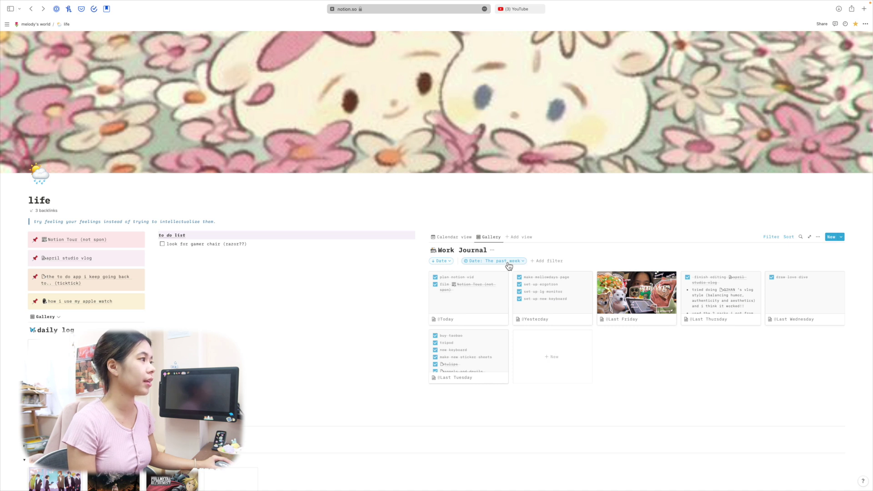
{"action": "left_click", "coordinate": [350, 277]}
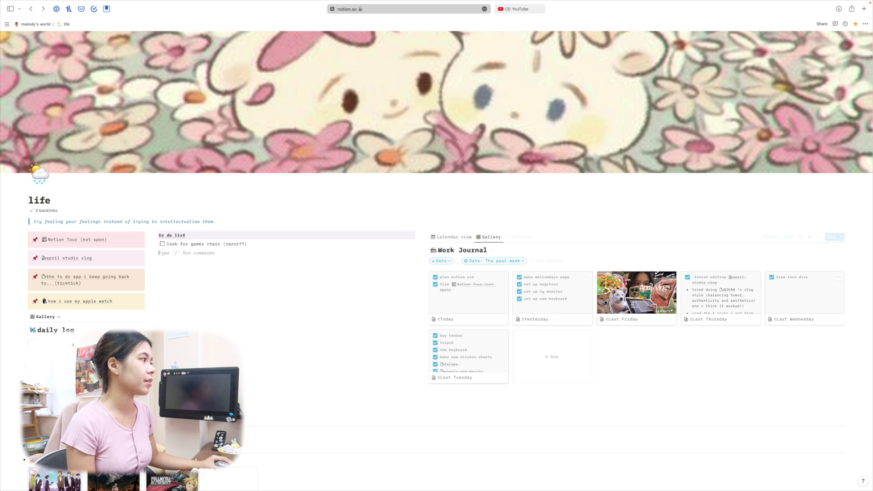
{"action": "left_click", "coordinate": [468, 298]}
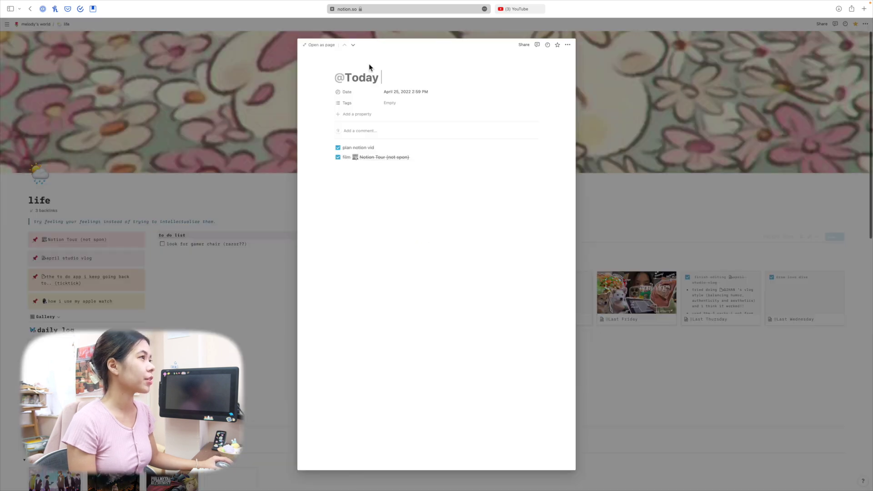
{"action": "type", "text": "@"}
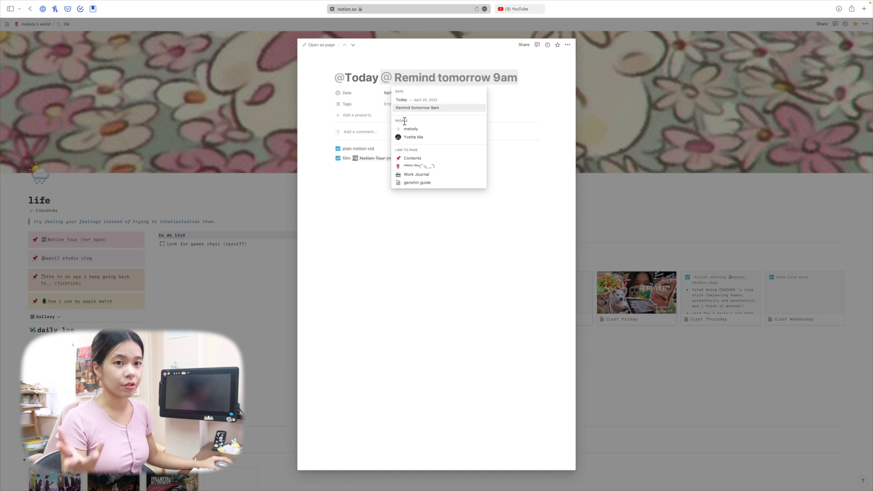
{"action": "key", "text": "Escape"}
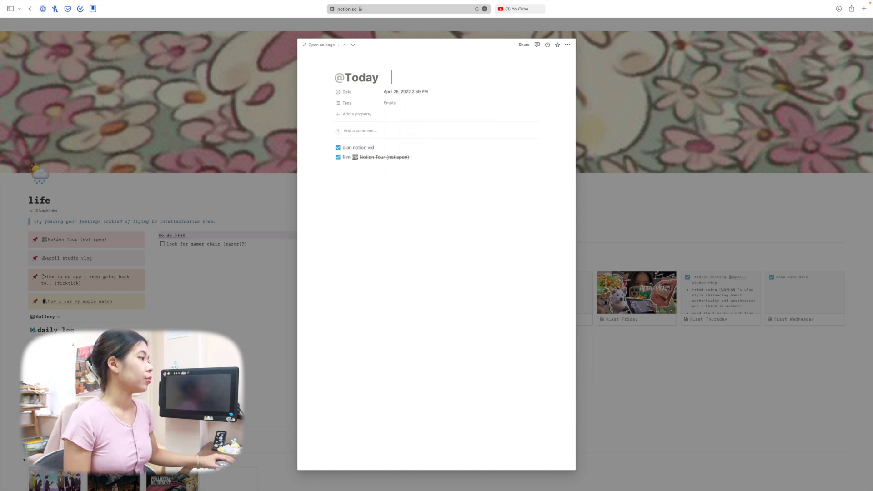
{"action": "key", "text": "Escape"}
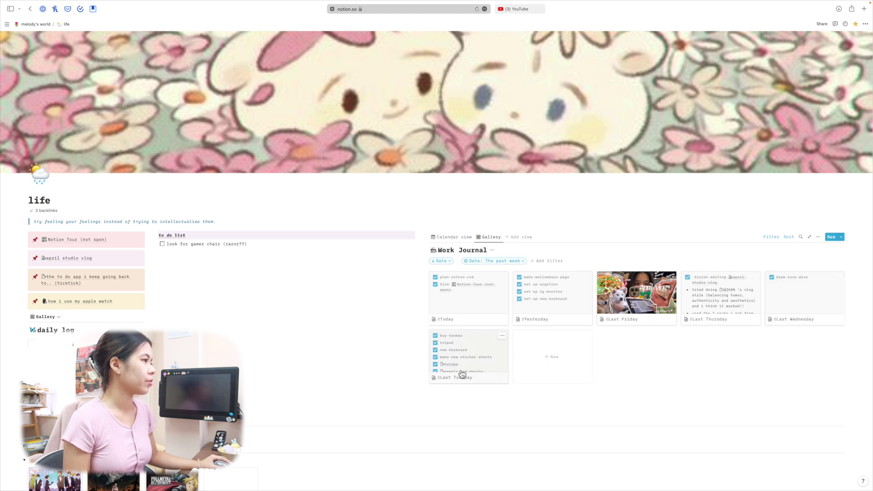
Look over the Work Journal gallery and the grouped Entertainment gallery on the life page.
{"action": "scroll", "coordinate": [460, 372], "scroll_direction": "down", "scroll_amount": 3}
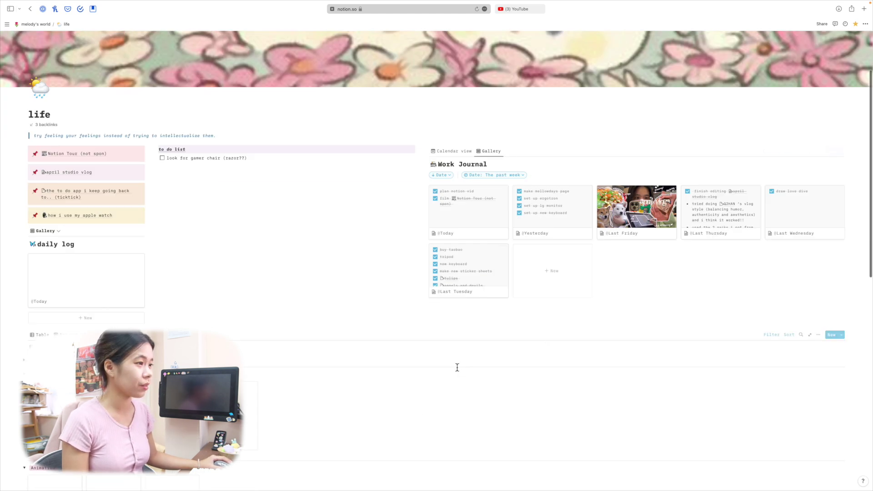
{"action": "scroll", "coordinate": [492, 259], "scroll_direction": "down", "scroll_amount": 1}
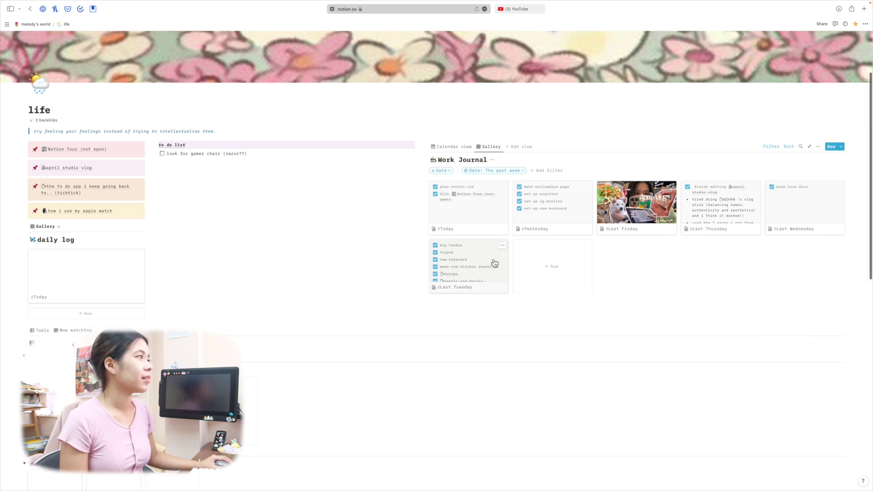
{"action": "scroll", "coordinate": [494, 263], "scroll_direction": "down", "scroll_amount": 10}
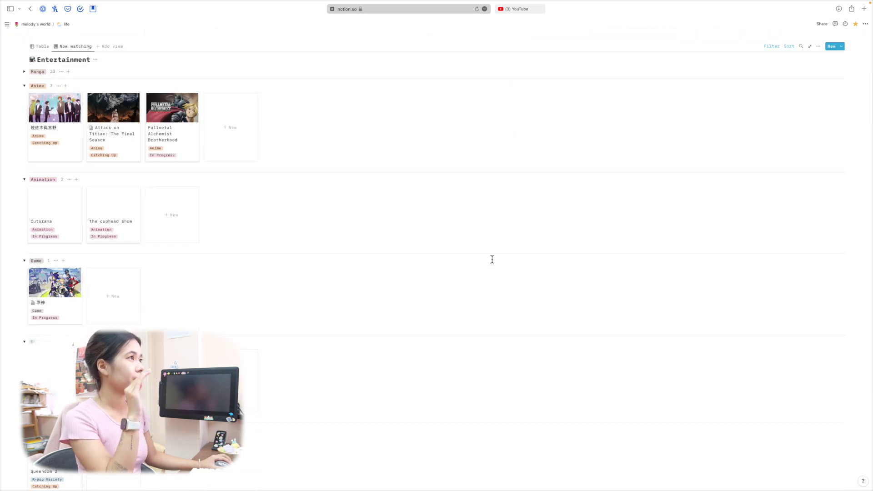
{"action": "scroll", "coordinate": [492, 259], "scroll_direction": "up", "scroll_amount": 5}
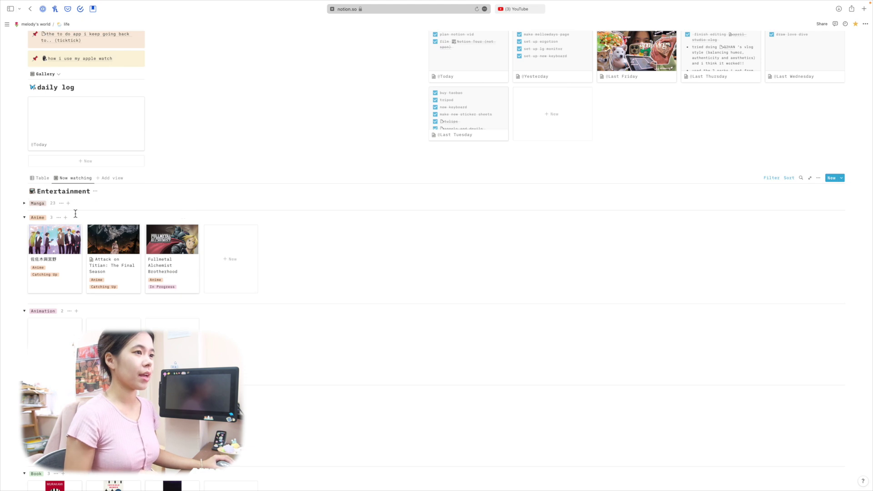
{"action": "scroll", "coordinate": [76, 212], "scroll_direction": "down", "scroll_amount": 5}
{"action": "scroll", "coordinate": [230, 207], "scroll_direction": "up", "scroll_amount": 5}
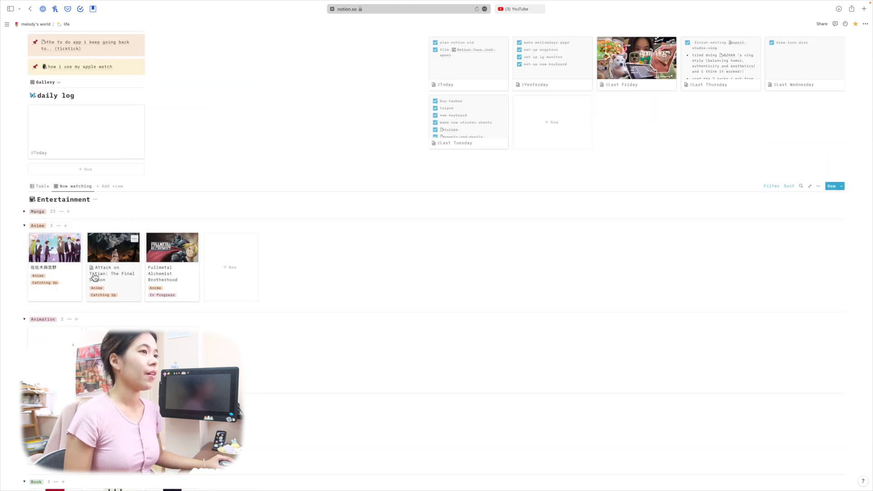
View the Attack on Titian: The Final Season and Fullmetal Alchemist Brotherhood entries in the Entertainment gallery, closing each one.
{"action": "left_click", "coordinate": [124, 284]}
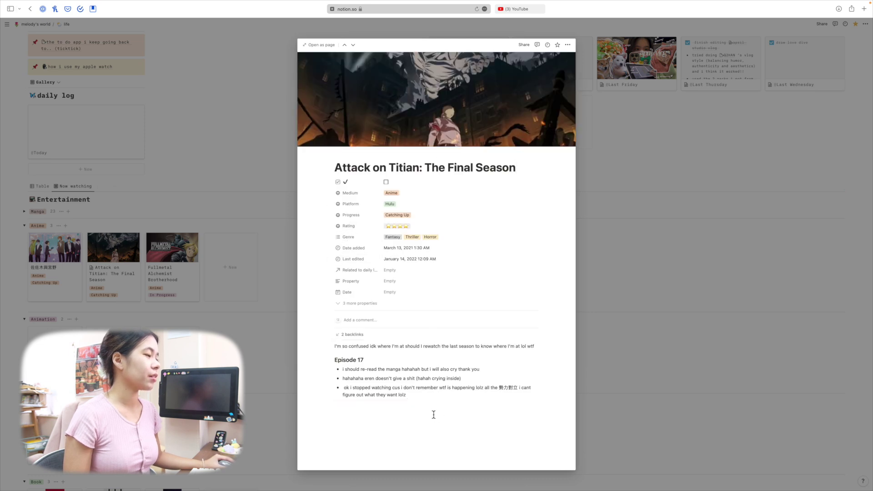
{"action": "left_click", "coordinate": [270, 354]}
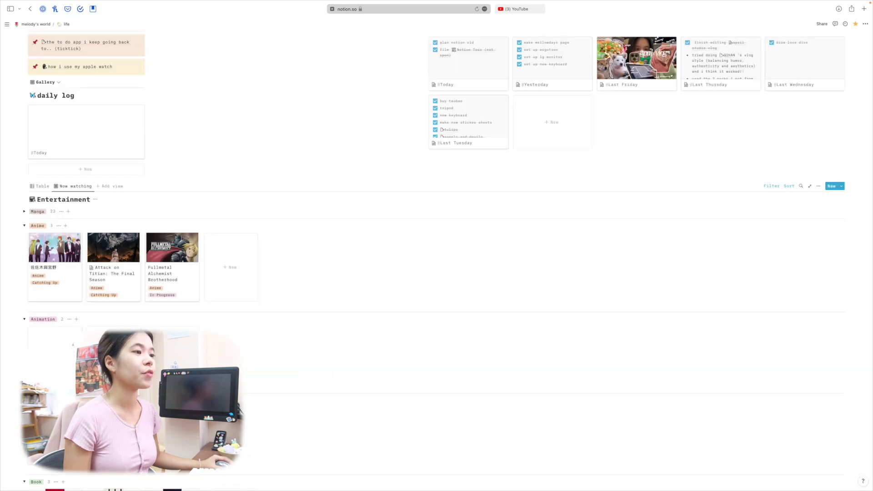
{"action": "scroll", "coordinate": [253, 398], "scroll_direction": "down", "scroll_amount": 5}
{"action": "scroll", "coordinate": [254, 398], "scroll_direction": "up", "scroll_amount": 3}
{"action": "left_click", "coordinate": [172, 200]}
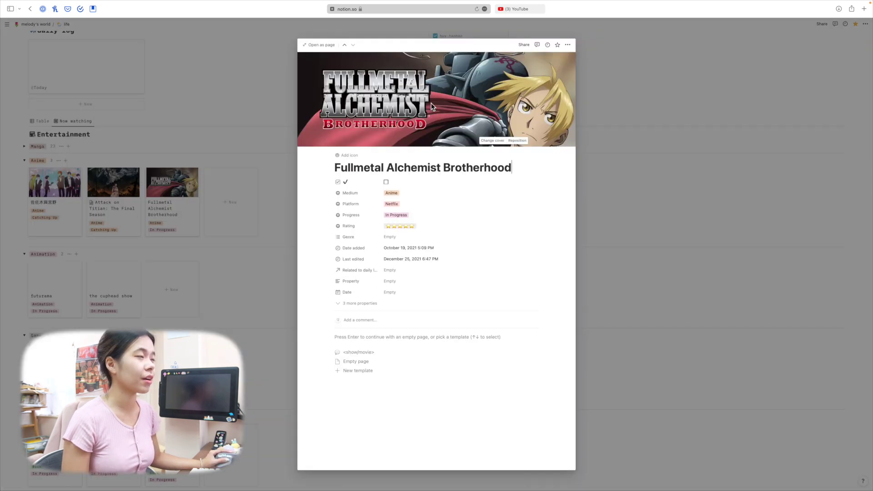
{"action": "left_click", "coordinate": [726, 232]}
Open the futurama entry under Animation and add a cover image to it.
{"action": "left_click", "coordinate": [70, 296]}
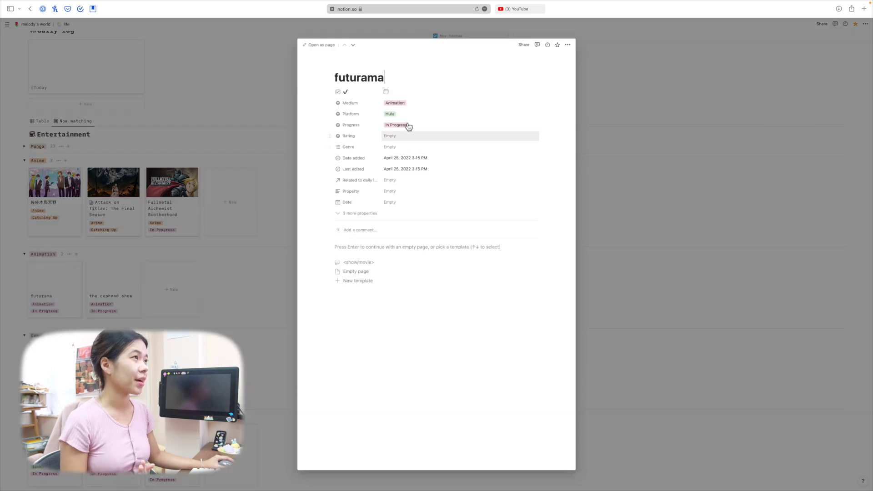
{"action": "left_click", "coordinate": [370, 67]}
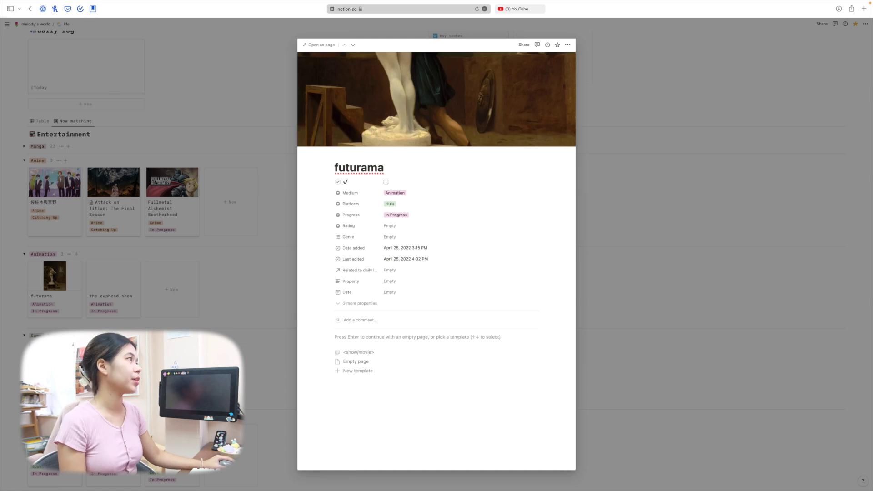
Search Google Images for futurama and copy the image address of the Rotten Tomatoes picture.
{"action": "left_click", "coordinate": [862, 8]}
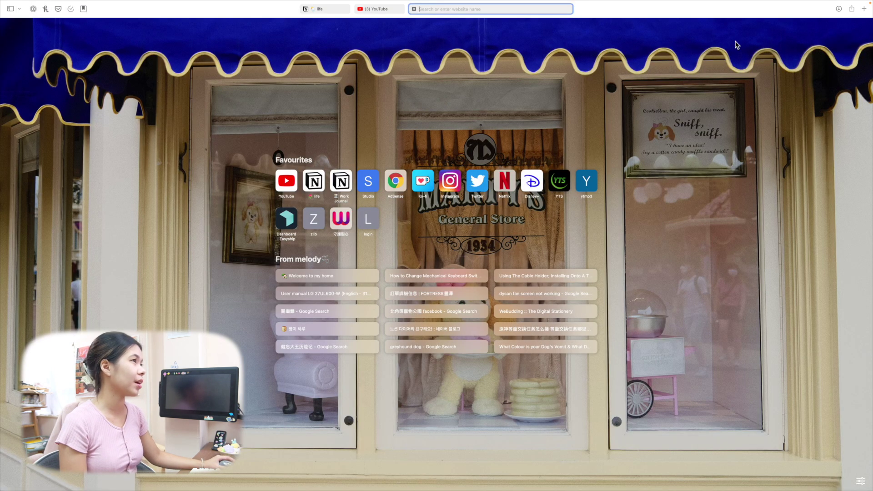
{"action": "type", "text": "futu"}
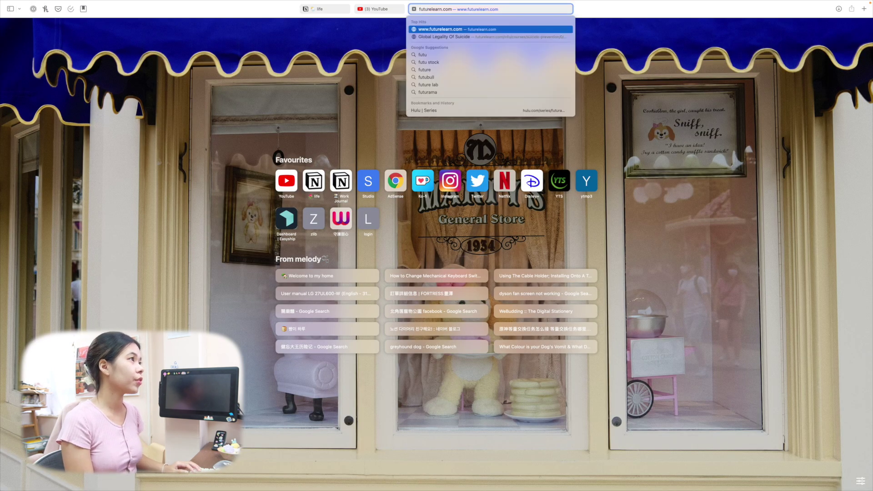
{"action": "type", "text": "rama"}
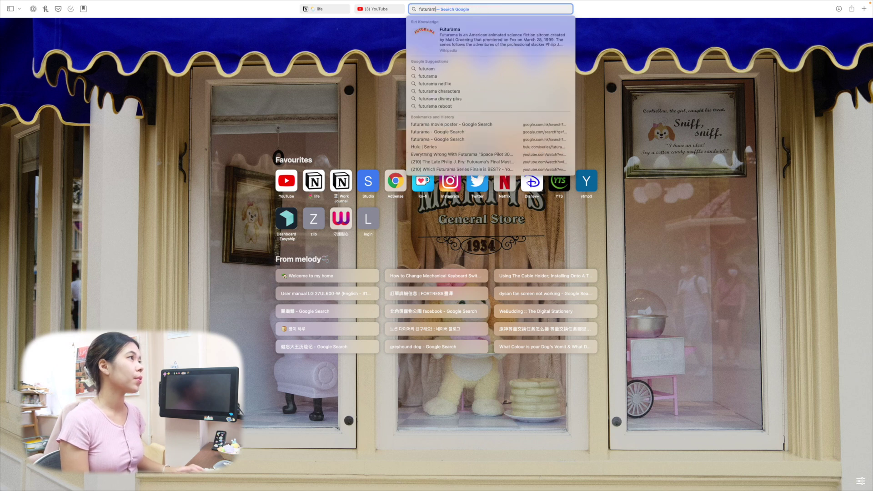
{"action": "key", "text": "Return"}
{"action": "left_click", "coordinate": [101, 57]}
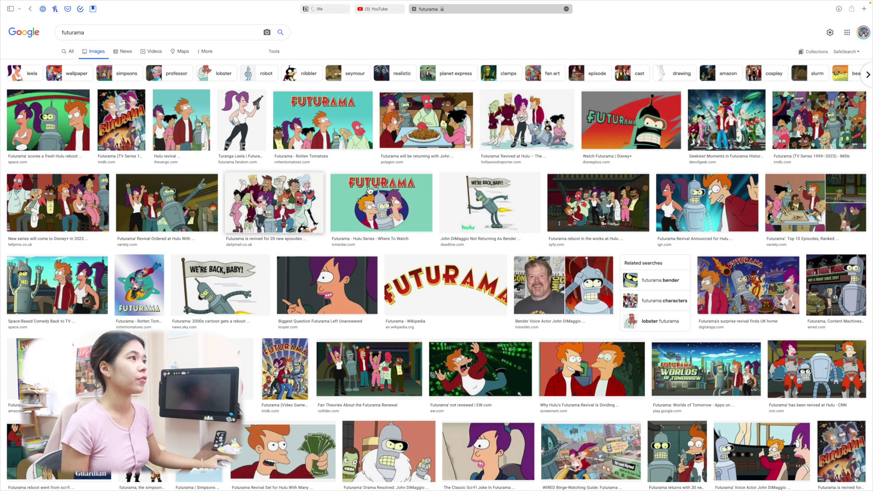
{"action": "left_click", "coordinate": [324, 128]}
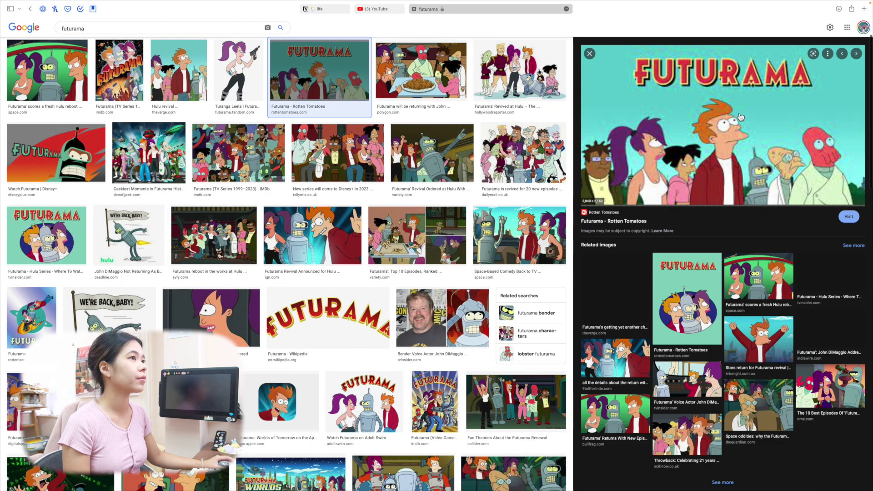
{"action": "right_click", "coordinate": [740, 139]}
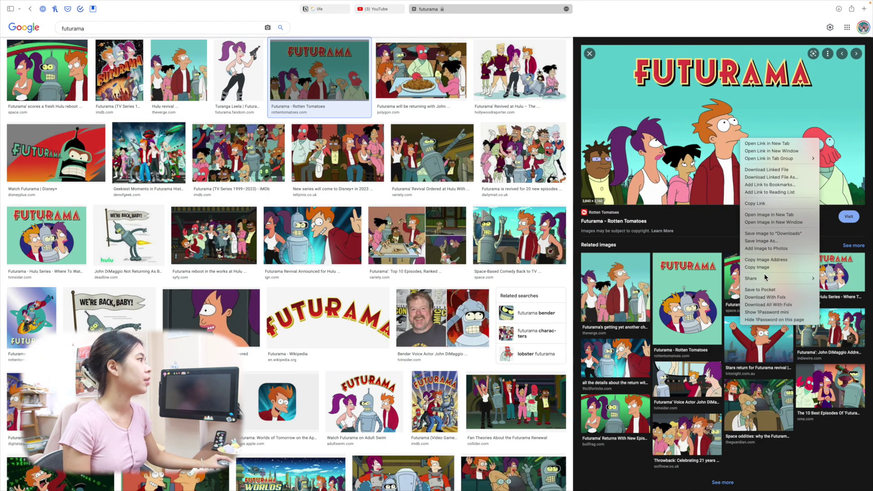
{"action": "left_click", "coordinate": [771, 260]}
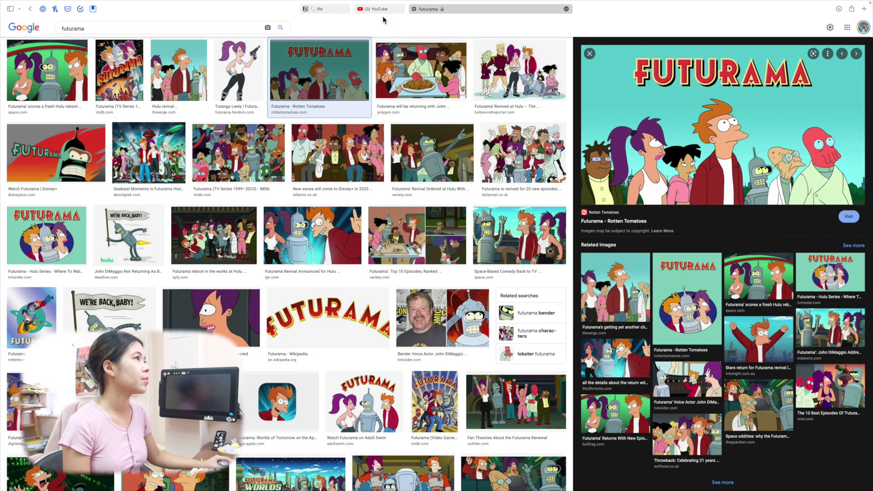
Change the futurama entry's cover in Notion to the copied image link and close the entry.
{"action": "left_click", "coordinate": [331, 9]}
{"action": "left_click", "coordinate": [494, 140]}
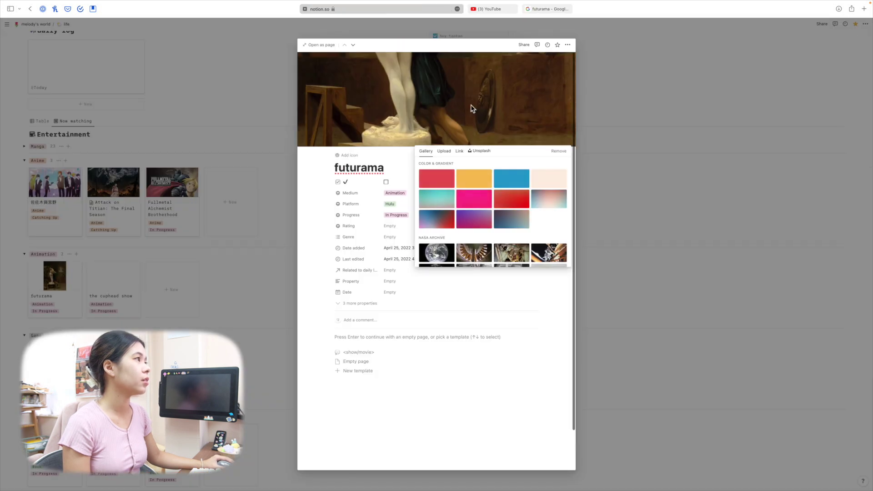
{"action": "left_click", "coordinate": [460, 152]}
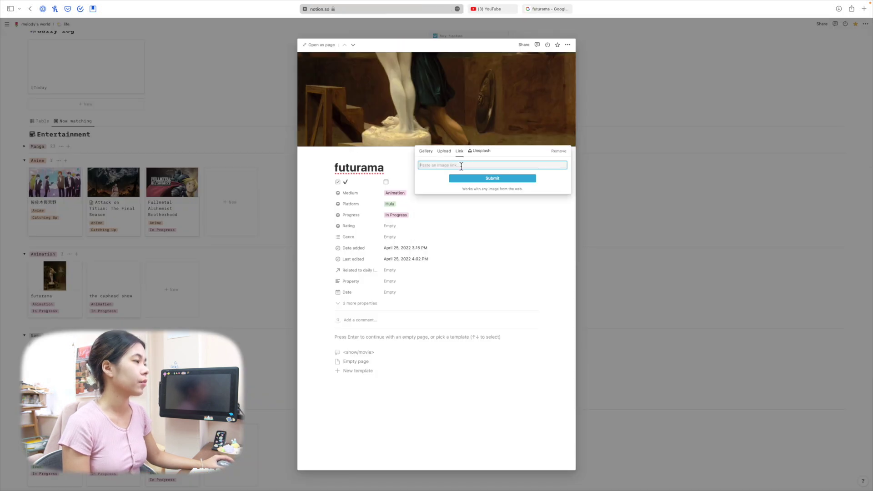
{"action": "key", "text": "super+v"}
{"action": "left_click", "coordinate": [468, 180]}
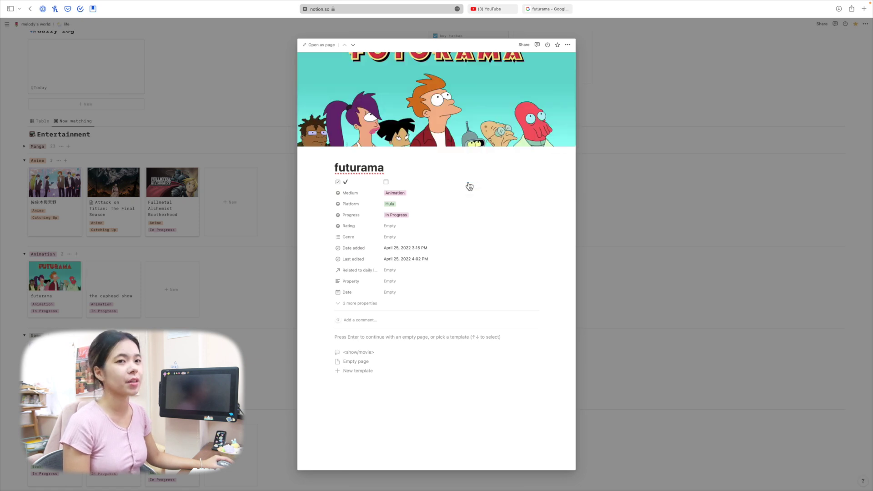
{"action": "left_click", "coordinate": [159, 222]}
Open the cuphead show entry under Animation and search Google Images for its title to find a cover picture.
{"action": "left_click", "coordinate": [114, 286]}
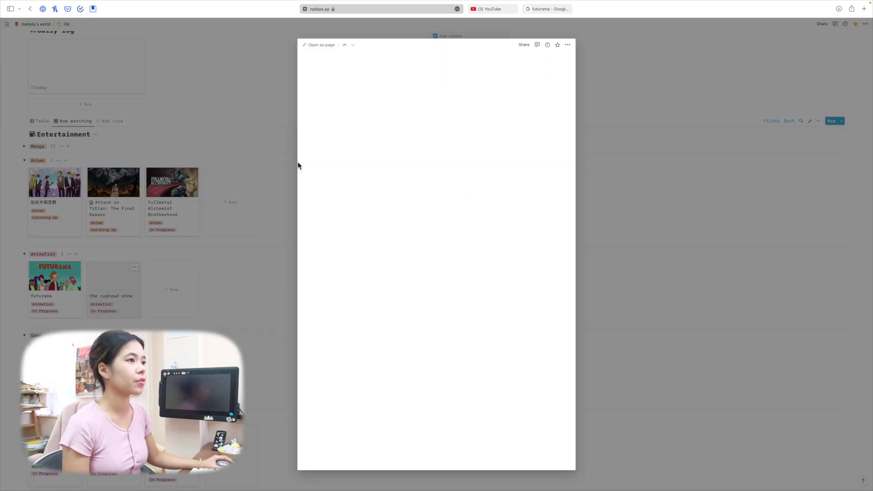
{"action": "left_click", "coordinate": [535, 9]}
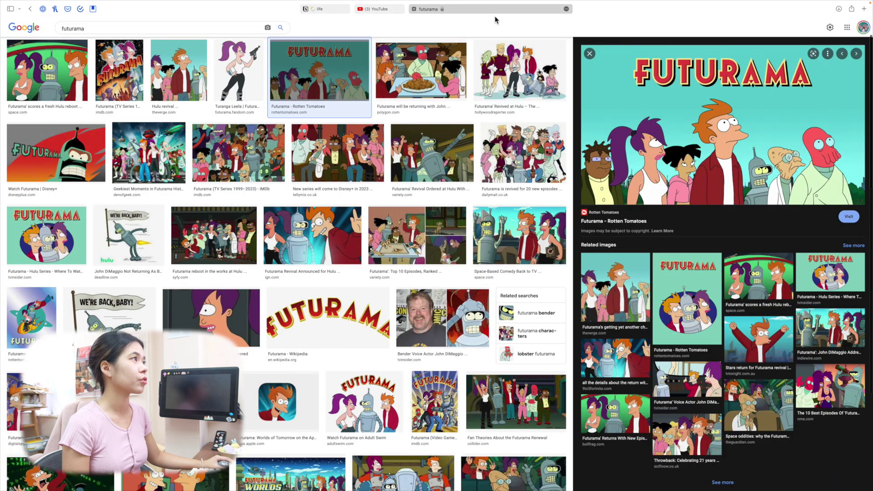
{"action": "left_click", "coordinate": [491, 9]}
{"action": "key", "text": "cmd+v"}
{"action": "key", "text": "Return"}
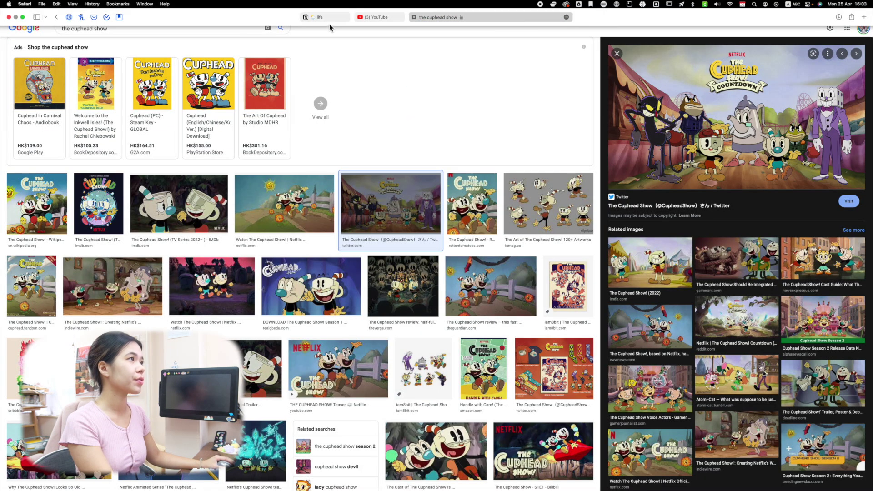
Return to the cuphead show entry in Notion and give it the chosen The Cuphead Show picture as its cover.
{"action": "left_click", "coordinate": [323, 17]}
{"action": "left_click", "coordinate": [376, 64]}
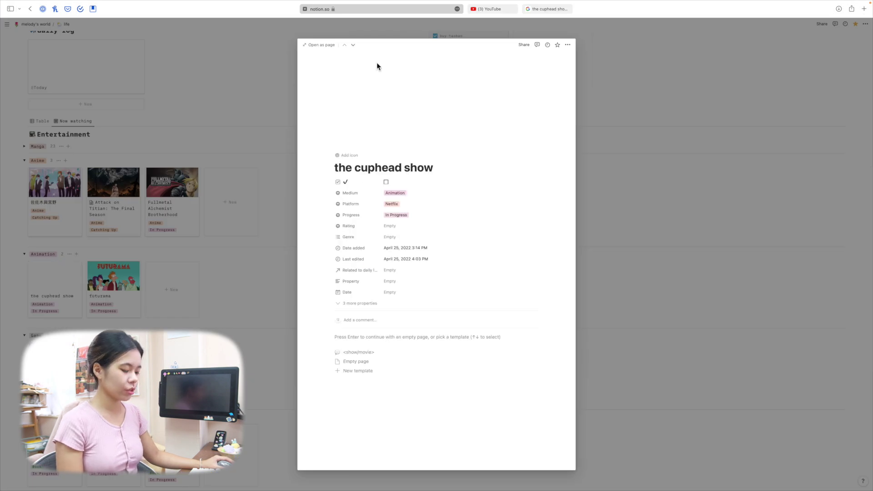
{"action": "left_click", "coordinate": [490, 145]}
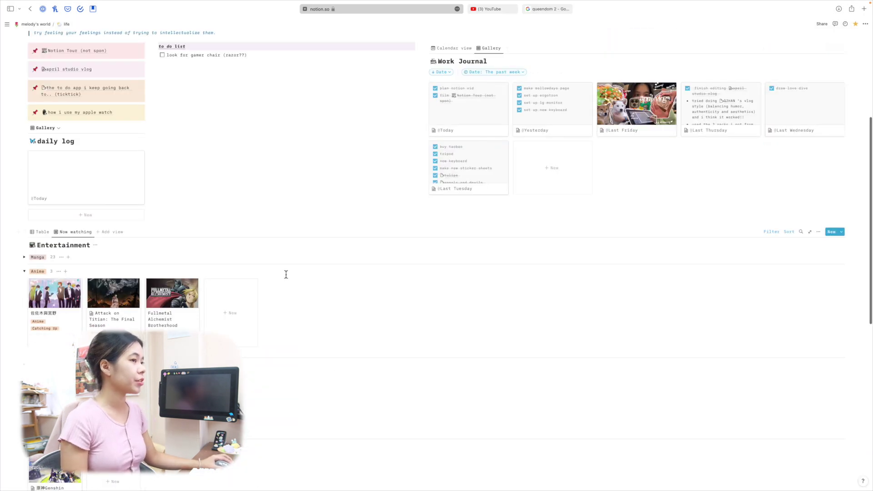
Open the Contents database from the favorites and look over its April 2022 content calendar.
{"action": "scroll", "coordinate": [284, 272], "scroll_direction": "down", "scroll_amount": 1}
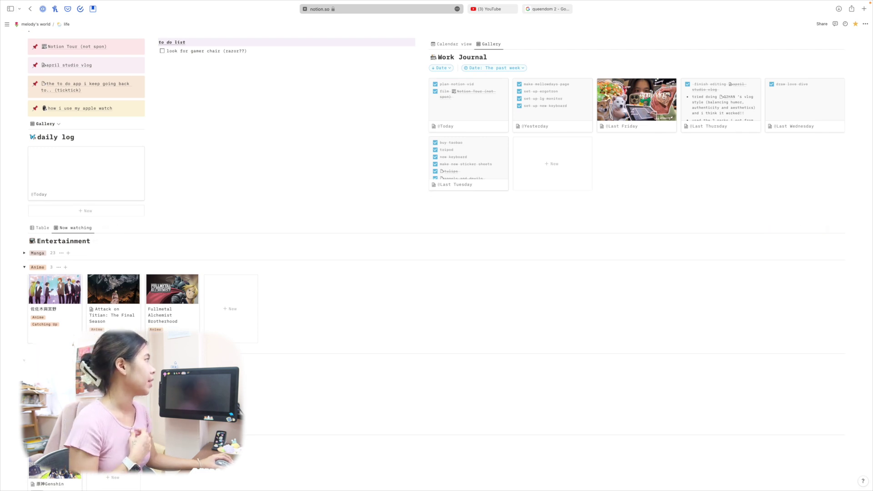
{"action": "mouse_move", "coordinate": [6, 24]}
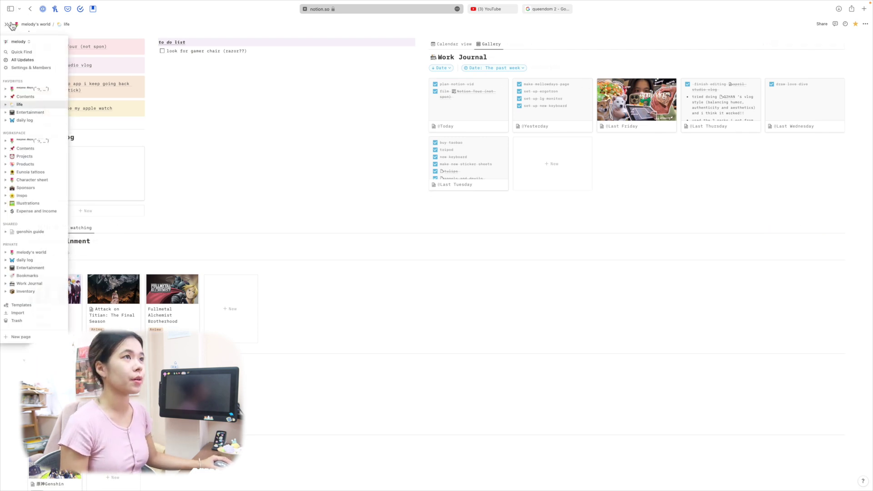
{"action": "left_click", "coordinate": [34, 97]}
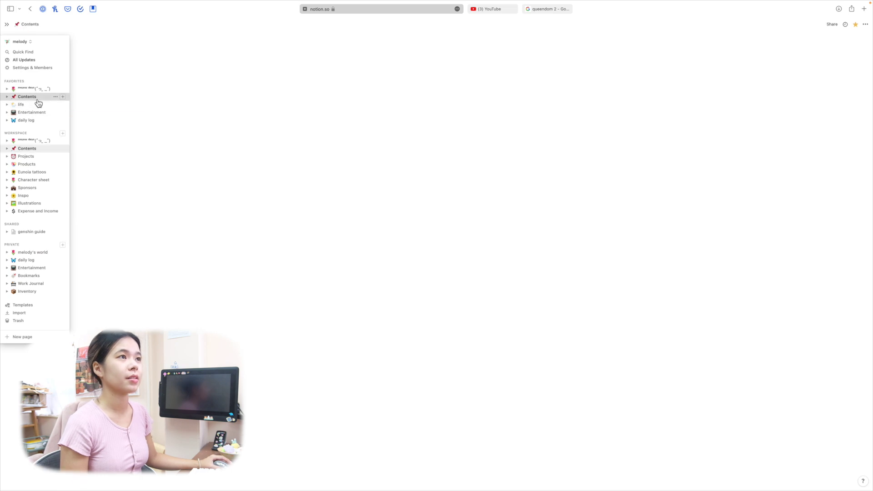
{"action": "scroll", "coordinate": [612, 251], "scroll_direction": "down", "scroll_amount": 3}
{"action": "scroll", "coordinate": [612, 251], "scroll_direction": "up", "scroll_amount": 3}
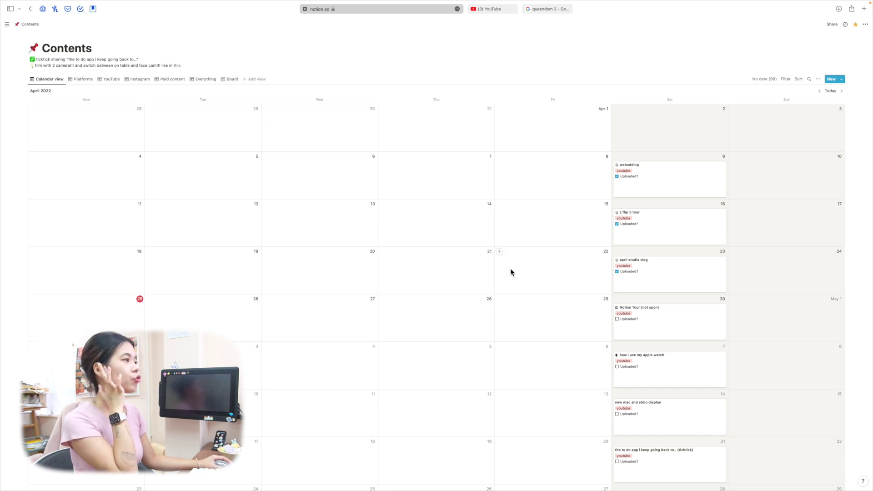
{"action": "scroll", "coordinate": [765, 269], "scroll_direction": "down", "scroll_amount": 3}
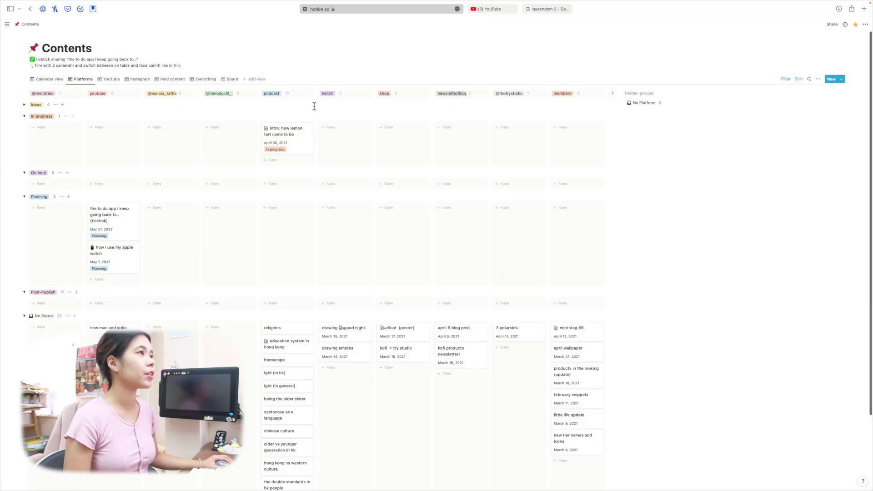
Look through the Instagram, Everything and YouTube views of the Contents database and return to its Calendar view.
{"action": "left_click", "coordinate": [142, 79]}
{"action": "left_click", "coordinate": [205, 79]}
{"action": "left_click", "coordinate": [111, 79]}
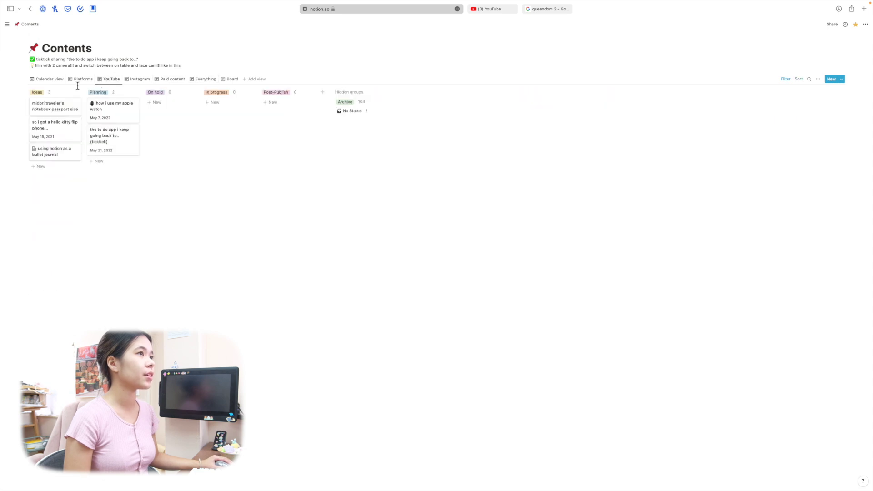
{"action": "left_click", "coordinate": [56, 86]}
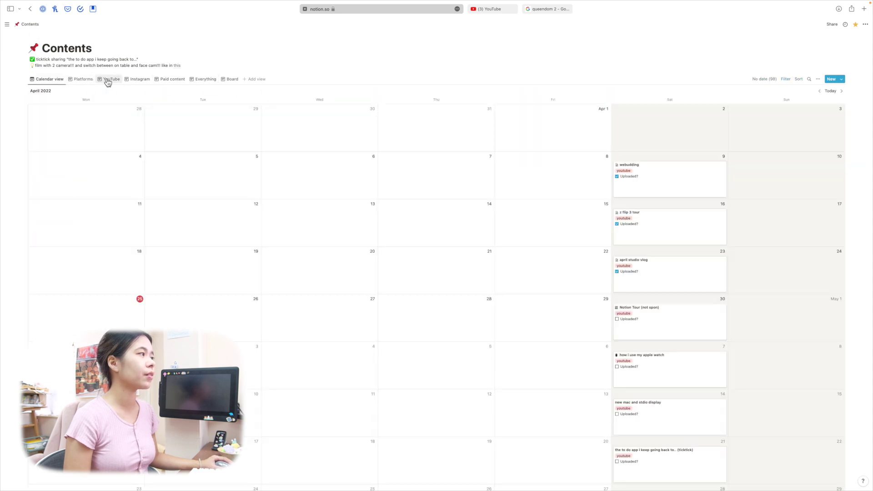
{"action": "left_click", "coordinate": [107, 83]}
{"action": "left_click", "coordinate": [59, 82]}
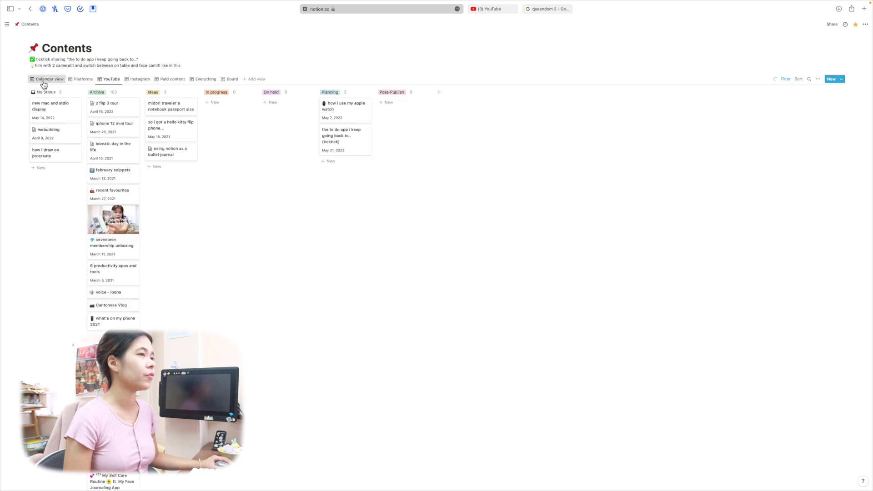
Open the Entertainment database from the favorites and look over its Master board grouped by medium and progress.
{"action": "mouse_move", "coordinate": [7, 24]}
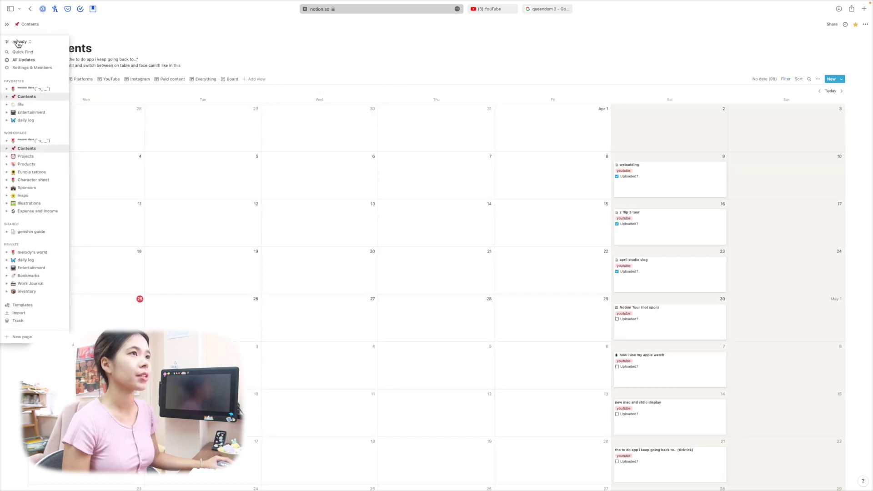
{"action": "left_click", "coordinate": [43, 113]}
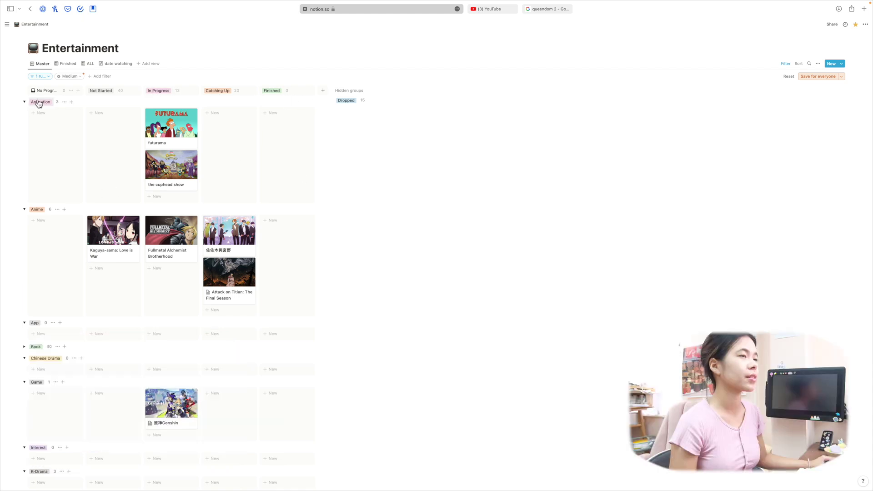
{"action": "scroll", "coordinate": [182, 273], "scroll_direction": "down", "scroll_amount": 3}
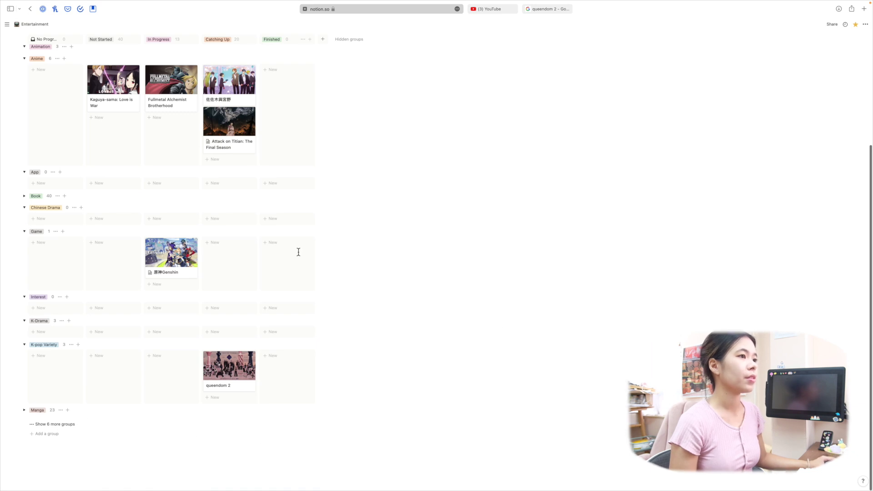
{"action": "scroll", "coordinate": [294, 254], "scroll_direction": "up", "scroll_amount": 1}
{"action": "scroll", "coordinate": [85, 276], "scroll_direction": "up", "scroll_amount": 5}
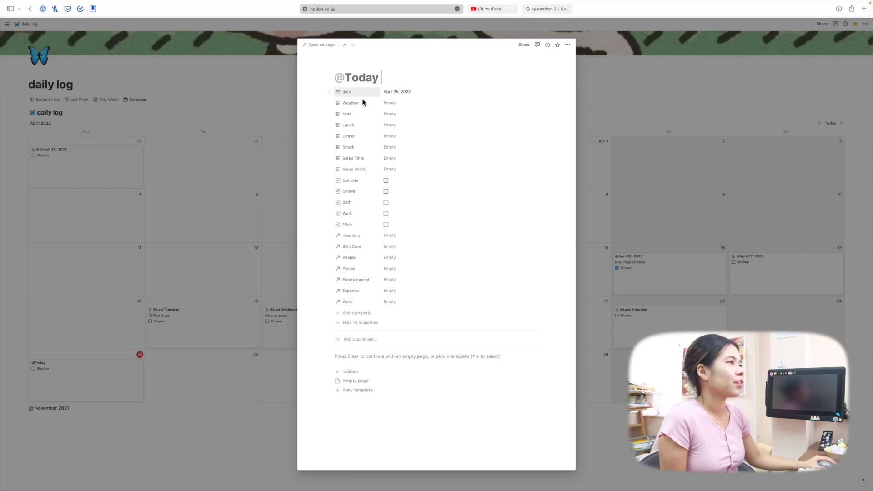
Set Lunch to 十二味 in today's daily log entry and close the entry.
{"action": "left_click", "coordinate": [400, 130]}
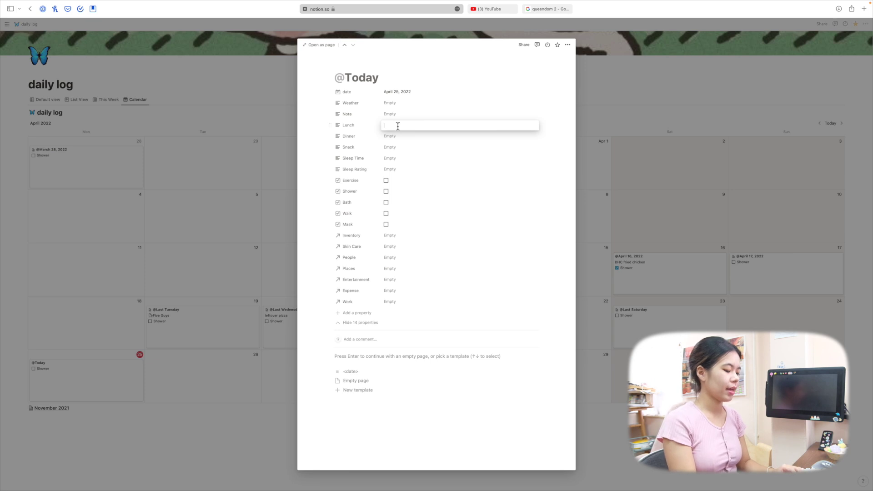
{"action": "type", "text": "shie"}
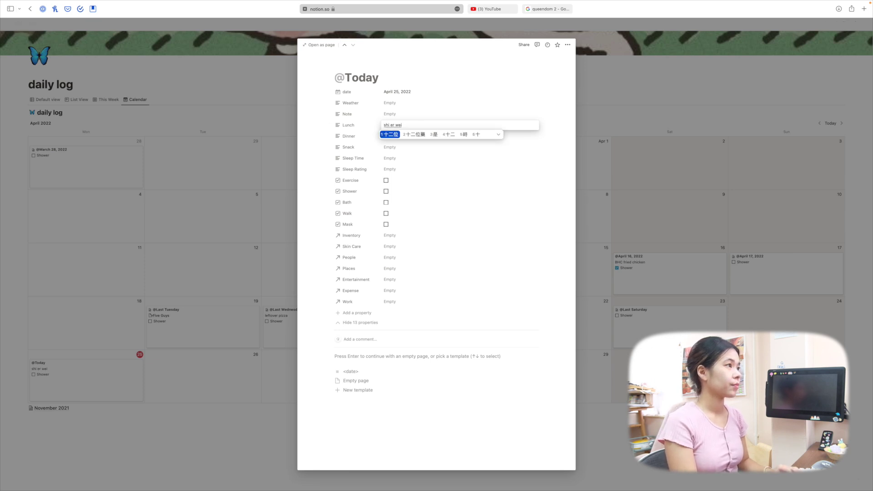
{"action": "key", "text": "Down"}
{"action": "key", "text": "Down"}
{"action": "key", "text": "Right"}
{"action": "key", "text": "Right"}
{"action": "key", "text": "Right"}
{"action": "key", "text": "space"}
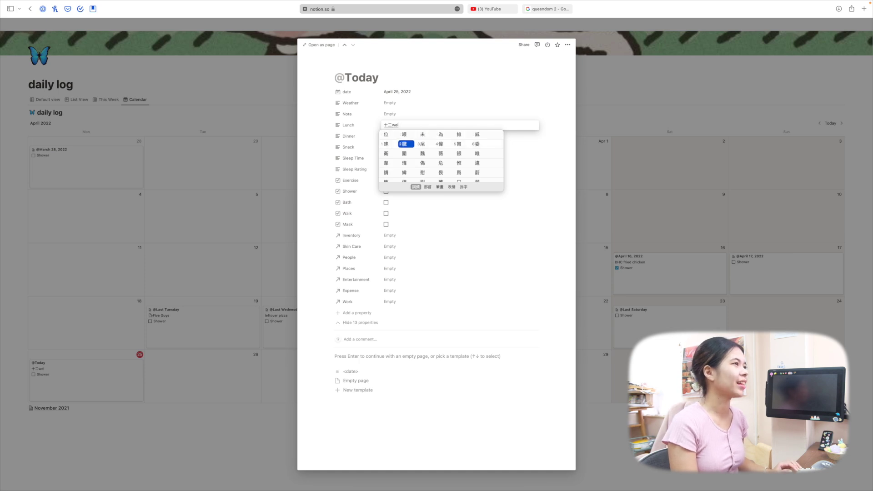
{"action": "key", "text": "Left"}
{"action": "key", "text": "space"}
{"action": "key", "text": "Return"}
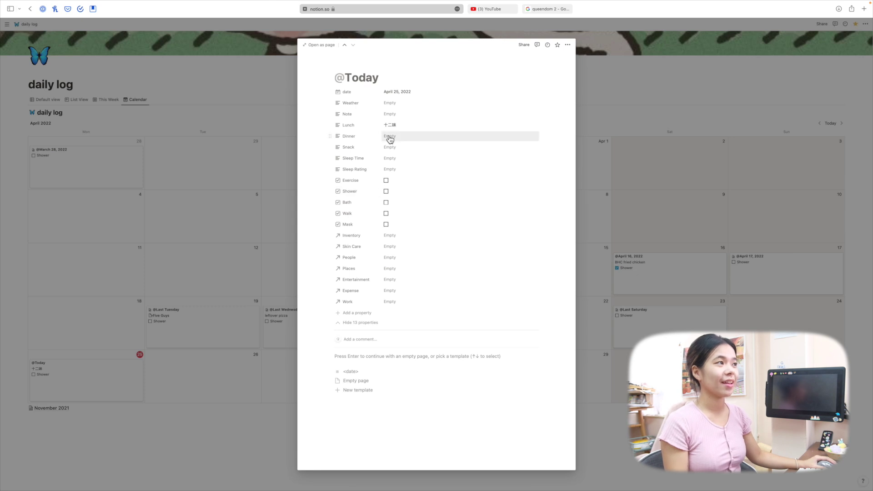
{"action": "left_click", "coordinate": [144, 257]}
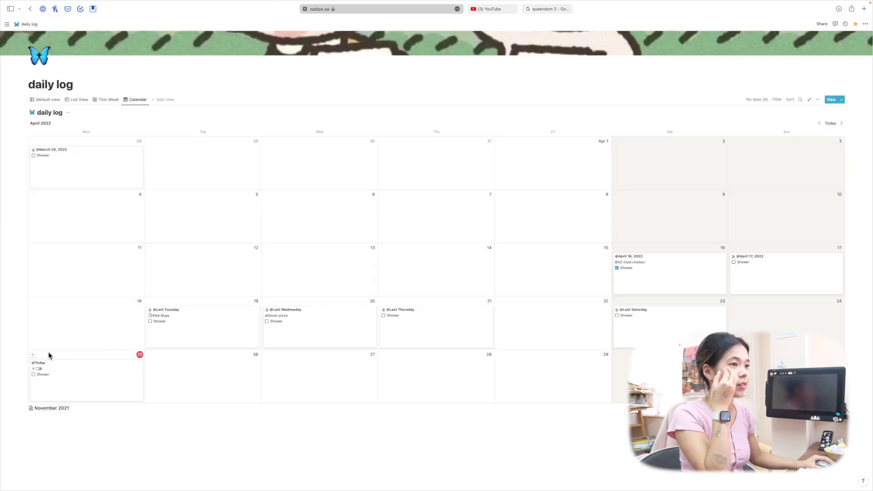
Open today's daily log entry, mark Walk as done and set Weather to sunny.
{"action": "left_click", "coordinate": [95, 382]}
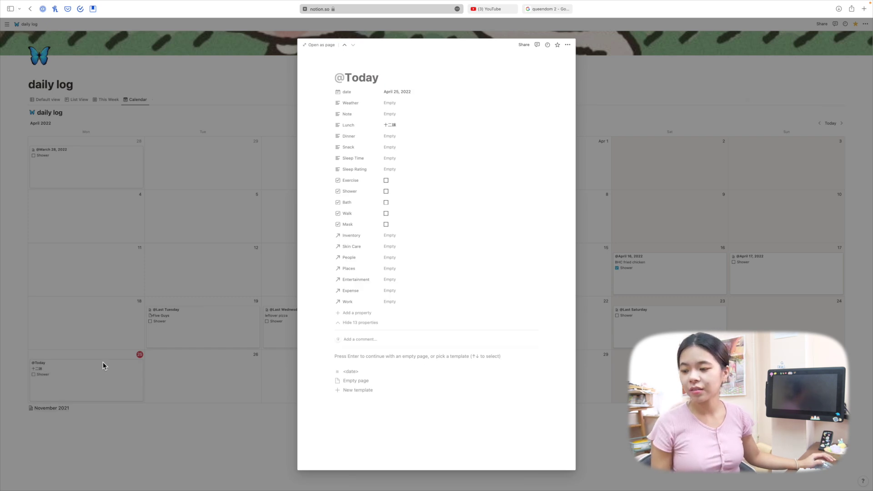
{"action": "left_click", "coordinate": [389, 218]}
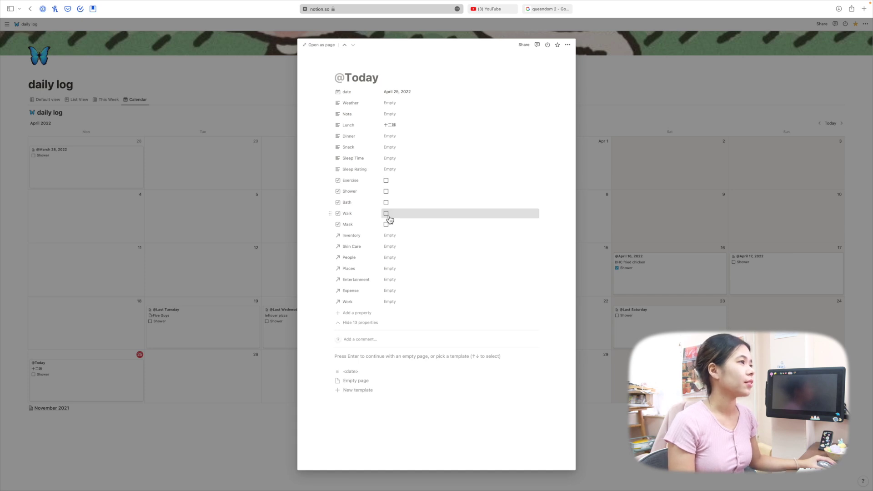
{"action": "left_click", "coordinate": [403, 109]}
{"action": "type", "text": "sunn"}
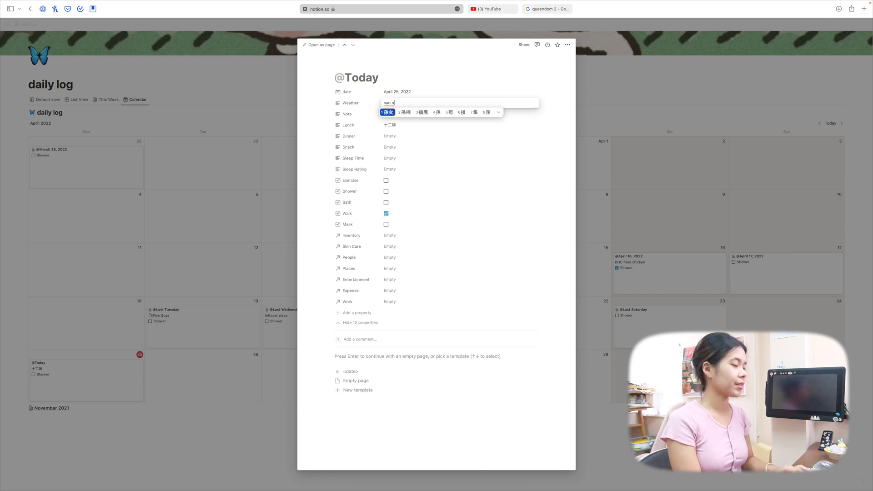
{"action": "type", "text": "y"}
{"action": "key", "text": "Return"}
{"action": "key", "text": "Return"}
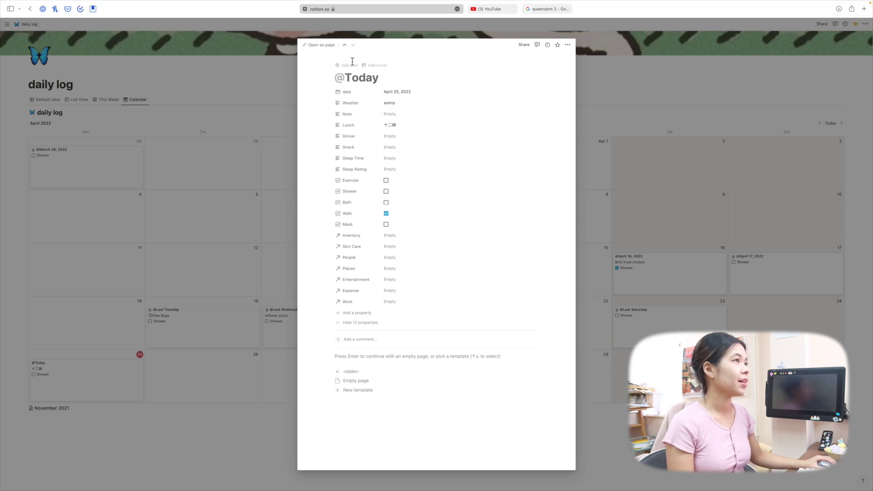
Add an icon to today's entry and change it to the zany face emoji.
{"action": "left_click", "coordinate": [348, 67]}
{"action": "left_click", "coordinate": [348, 105]}
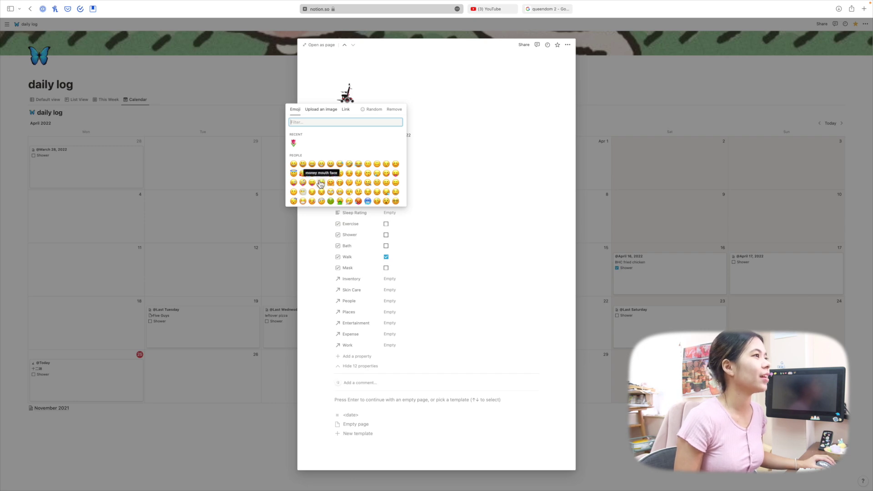
{"action": "left_click", "coordinate": [302, 182]}
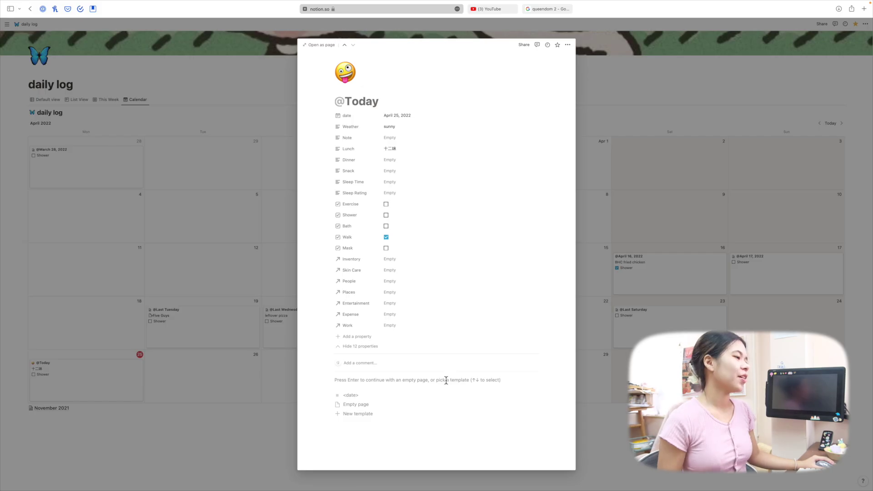
Write the bullet "i went on a walk with my sister today" in the body of today's entry and close the entry.
{"action": "left_click", "coordinate": [446, 380]}
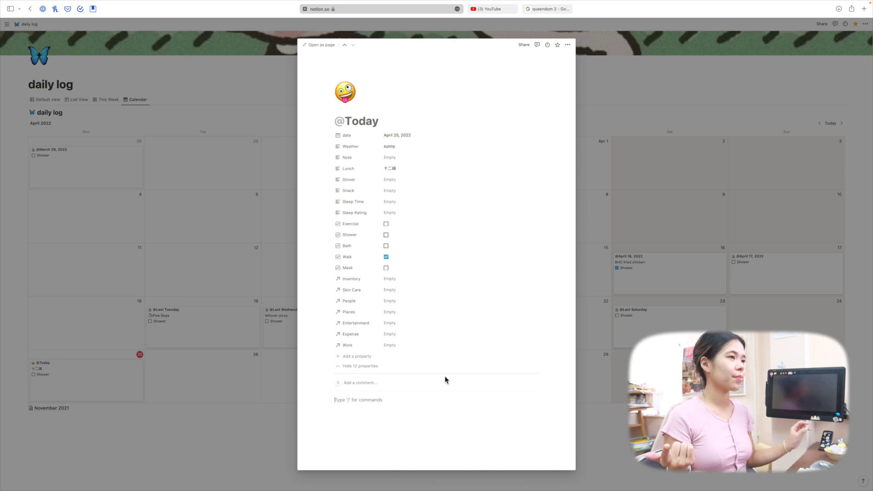
{"action": "type", "text": "-"}
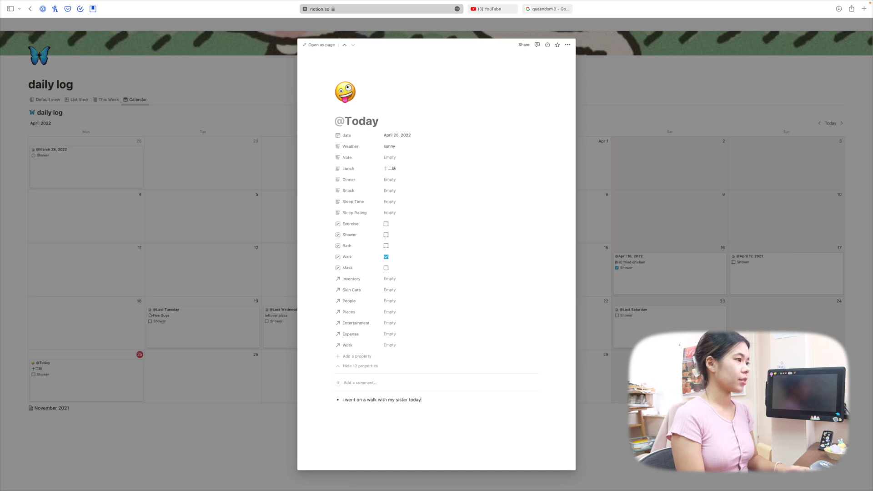
{"action": "left_click", "coordinate": [258, 398]}
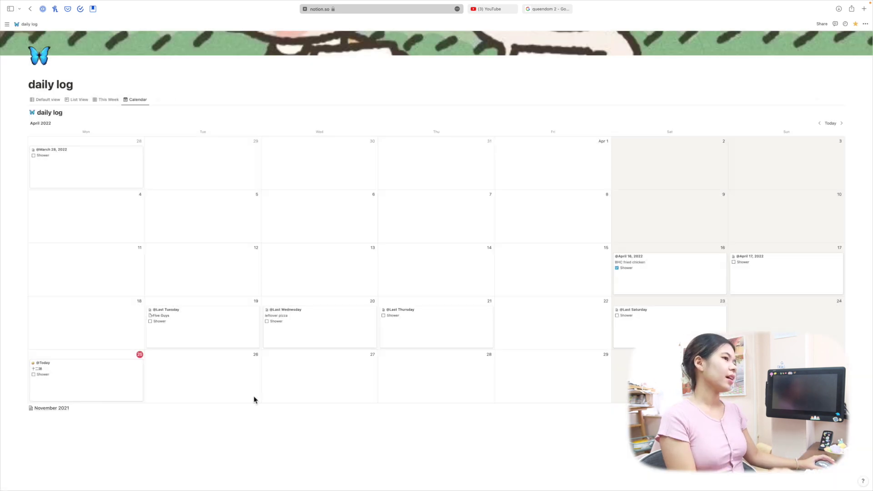
Reopen today's entry and turn the word "sister" in the bullet into a link to the Sister page in Inventory.
{"action": "left_click", "coordinate": [91, 397]}
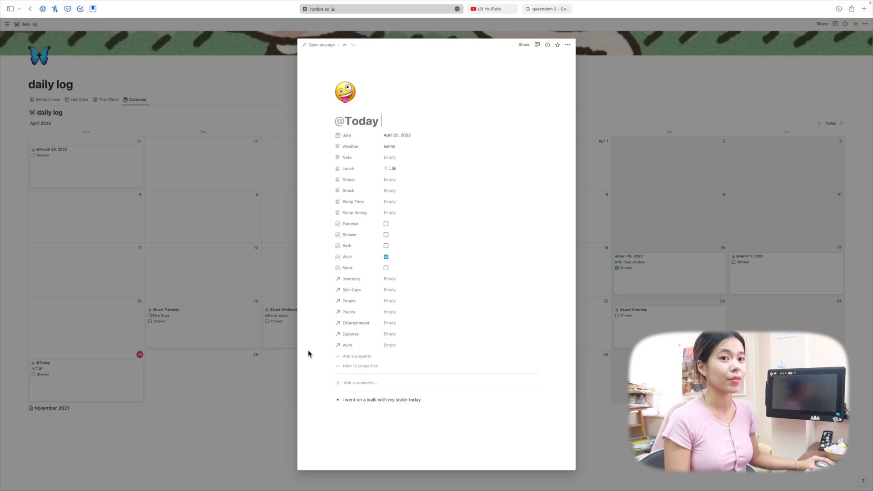
{"action": "double_click", "coordinate": [403, 403]}
{"action": "key", "text": "super+k"}
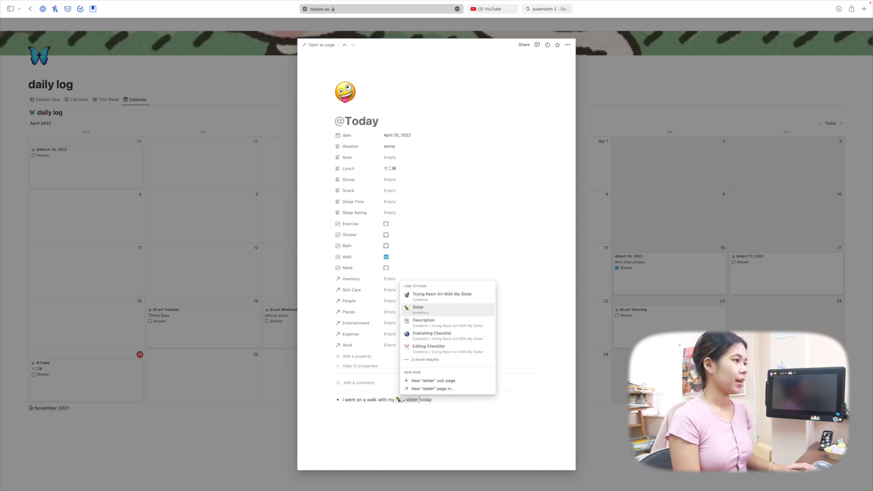
{"action": "left_click", "coordinate": [426, 315]}
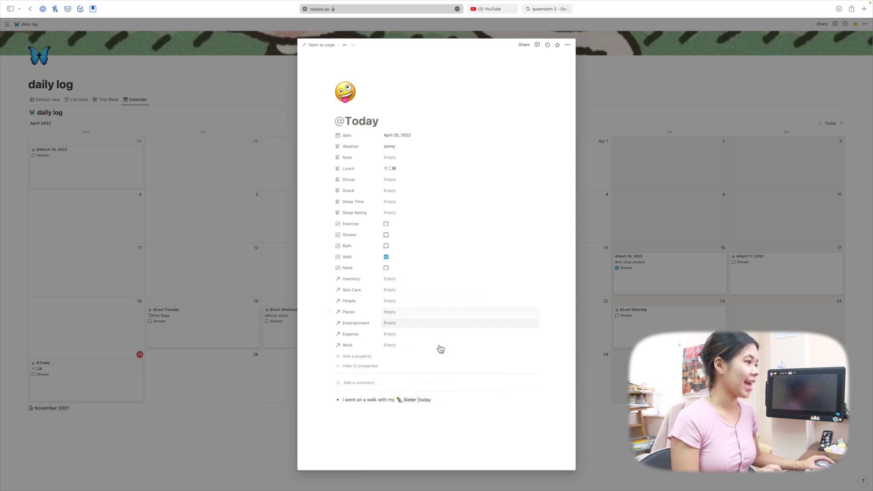
Follow the link to the Sister page, go up to its parent Inventory database and look over the category groups.
{"action": "left_click", "coordinate": [414, 402]}
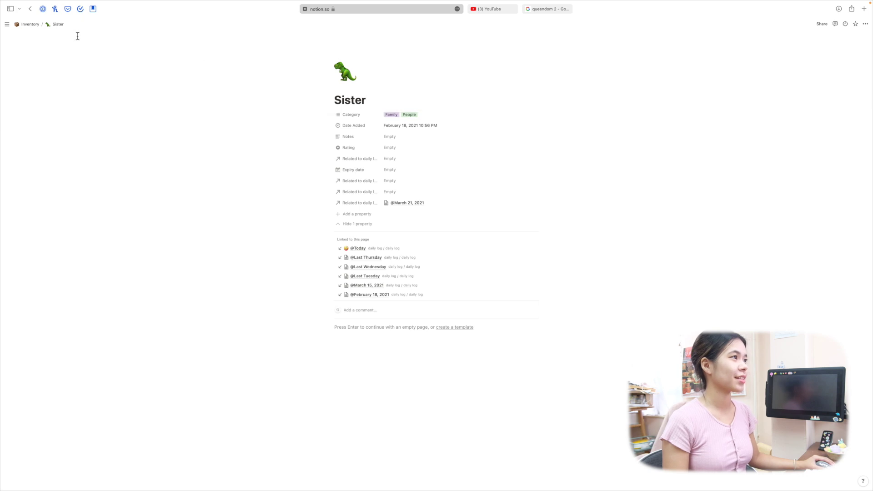
{"action": "left_click", "coordinate": [21, 26]}
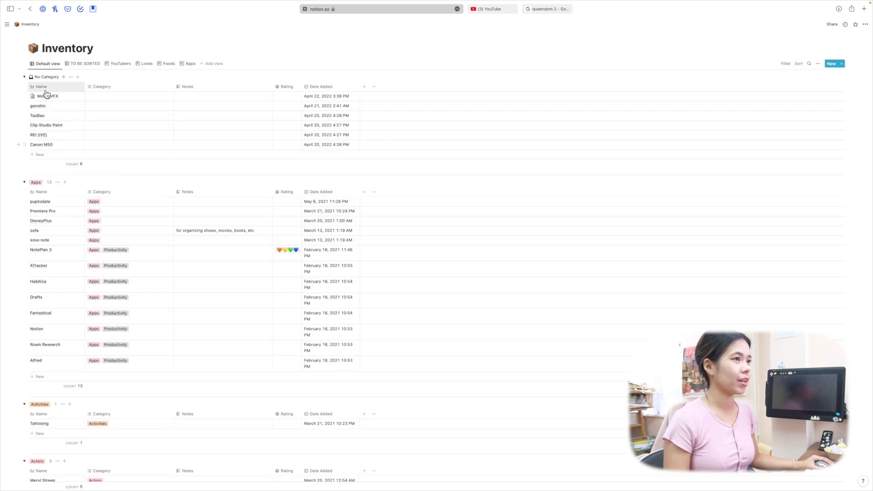
{"action": "scroll", "coordinate": [179, 202], "scroll_direction": "down", "scroll_amount": 3}
{"action": "scroll", "coordinate": [179, 201], "scroll_direction": "up", "scroll_amount": 2}
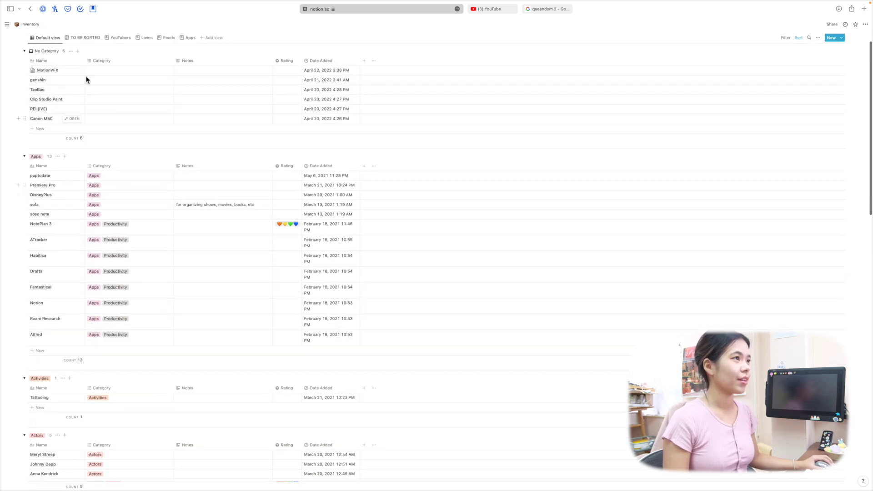
{"action": "scroll", "coordinate": [121, 146], "scroll_direction": "down", "scroll_amount": 2}
{"action": "scroll", "coordinate": [117, 200], "scroll_direction": "up", "scroll_amount": 3}
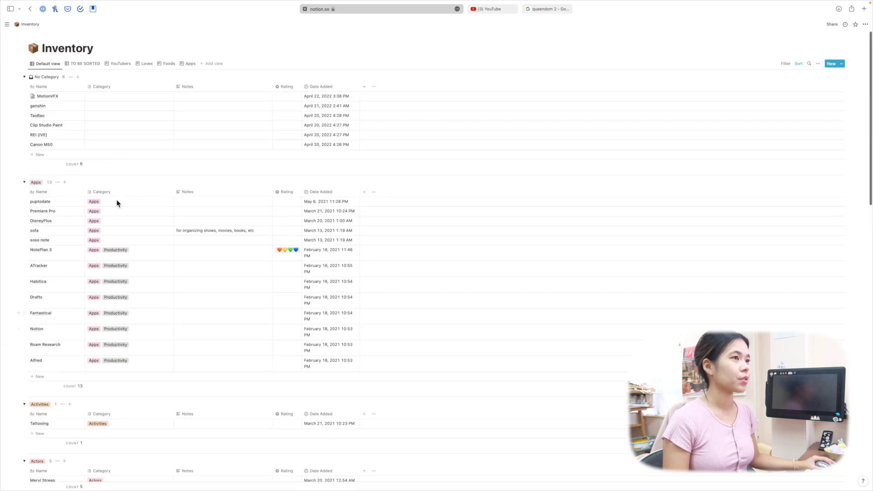
Assign the categories Apps and Brands to the uncategorized MotionVFX item in Inventory.
{"action": "left_click", "coordinate": [98, 97]}
{"action": "left_click", "coordinate": [104, 116]}
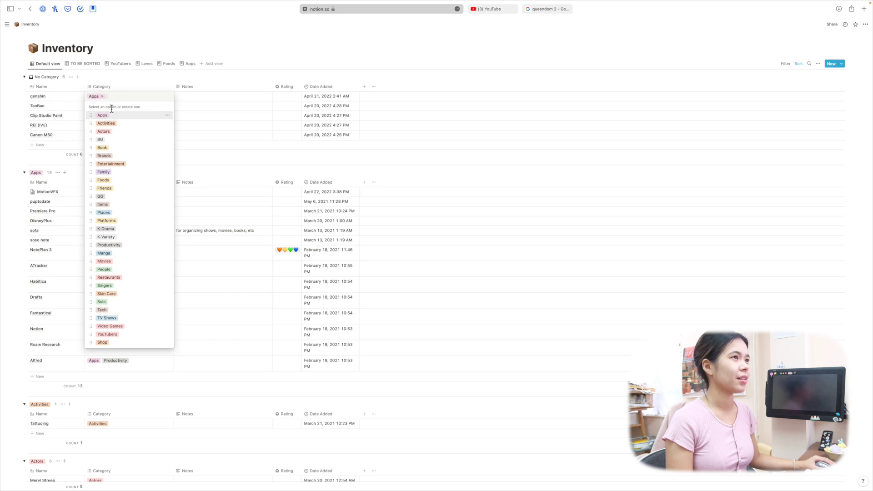
{"action": "left_click", "coordinate": [134, 157]}
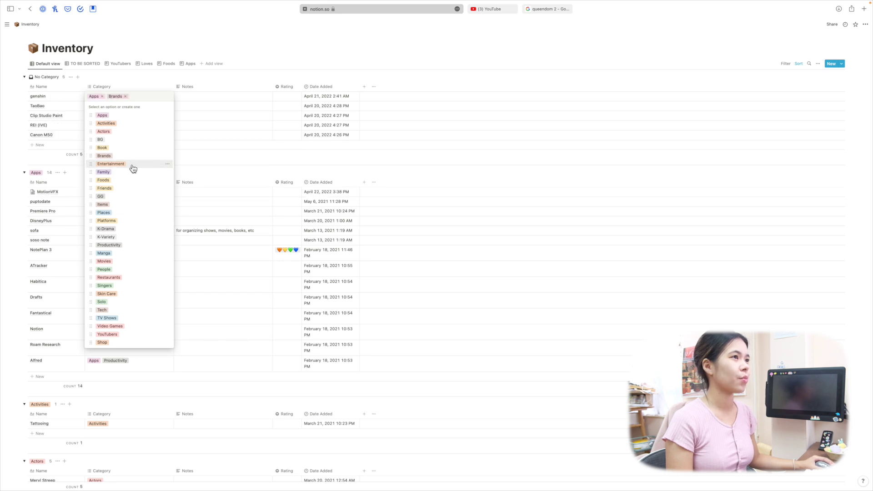
{"action": "left_click", "coordinate": [64, 116]}
Set the category of Clip Studio Paint to Apps and of Canon M50 to Tech.
{"action": "left_click", "coordinate": [101, 120]}
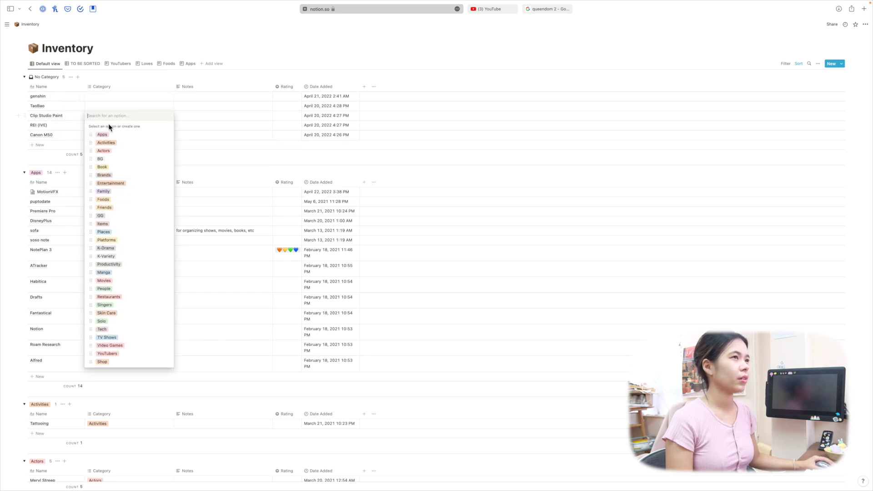
{"action": "left_click", "coordinate": [119, 137]}
{"action": "left_click", "coordinate": [80, 132]}
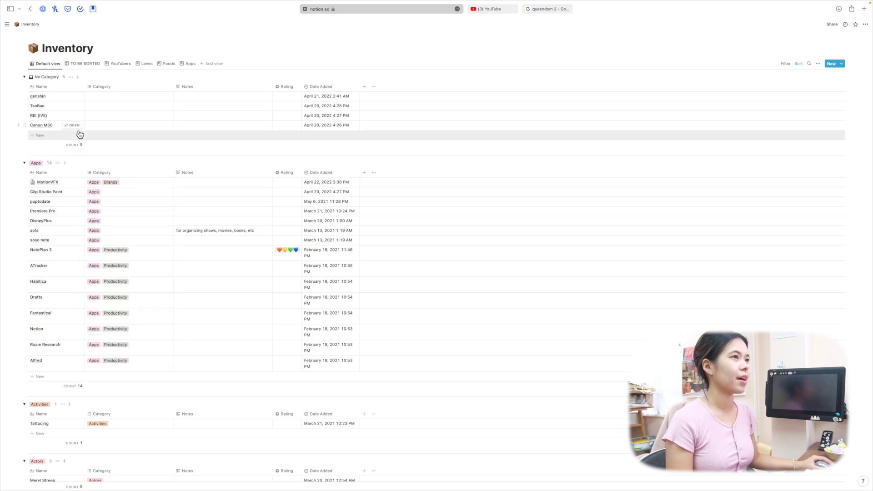
{"action": "left_click", "coordinate": [95, 128]}
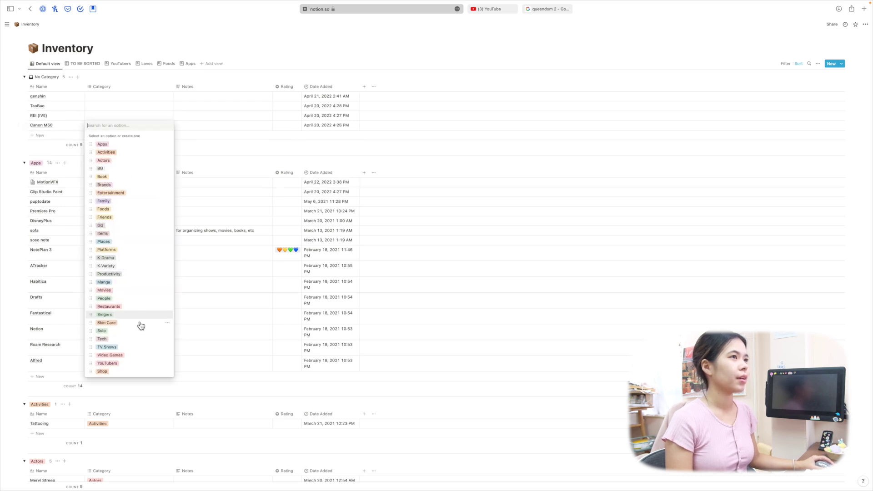
{"action": "left_click", "coordinate": [136, 339]}
{"action": "left_click", "coordinate": [544, 246]}
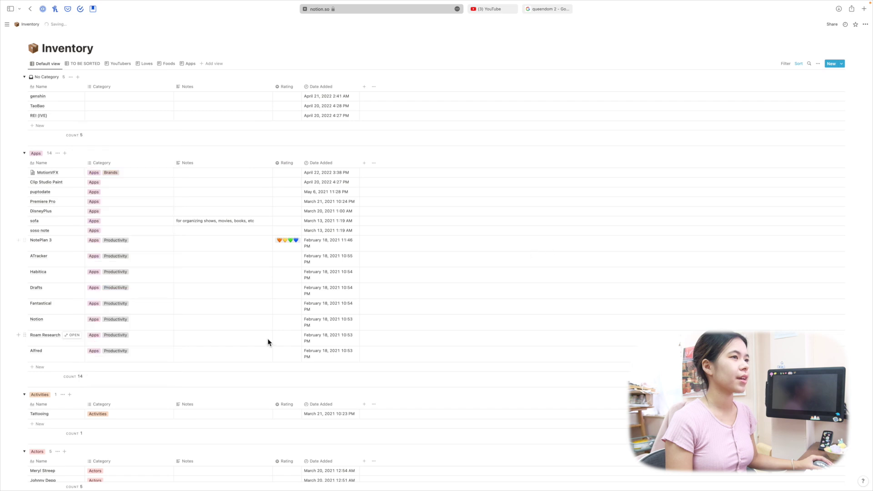
Look through the remaining category groups of the Inventory database and go back to the Sister page.
{"action": "scroll", "coordinate": [274, 307], "scroll_direction": "down", "scroll_amount": 15}
{"action": "scroll", "coordinate": [274, 307], "scroll_direction": "up", "scroll_amount": 20}
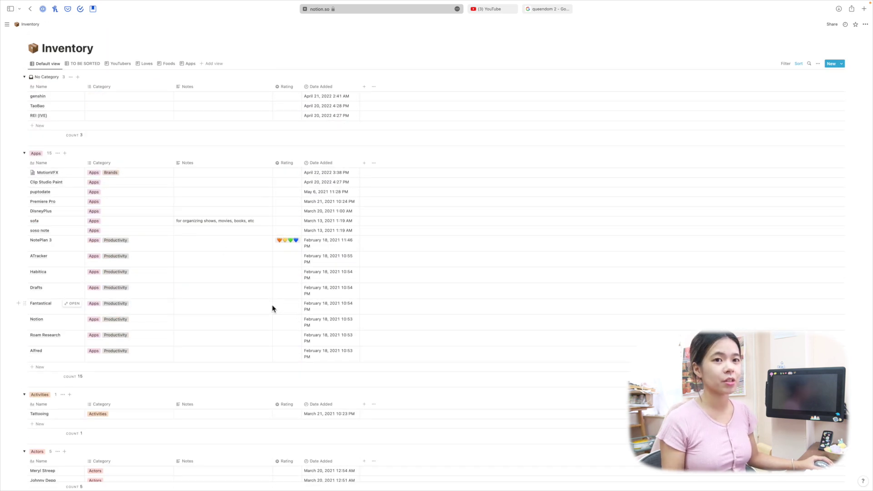
{"action": "key", "text": "super+bracketleft"}
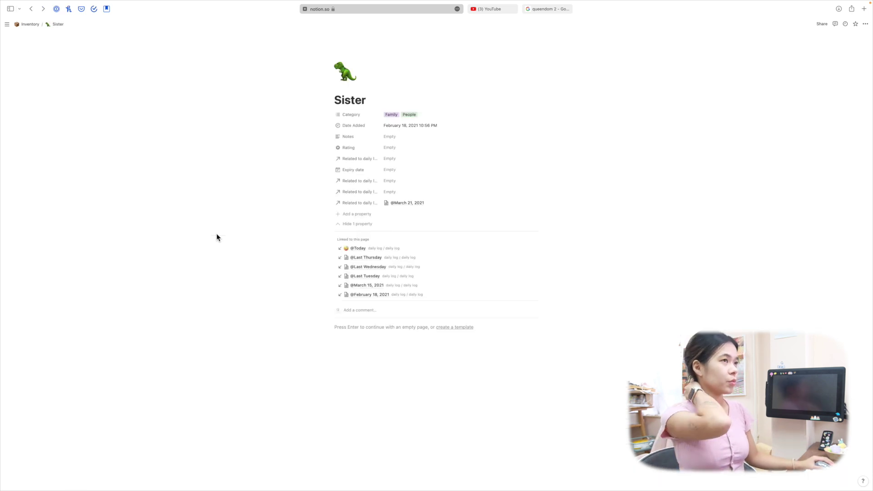